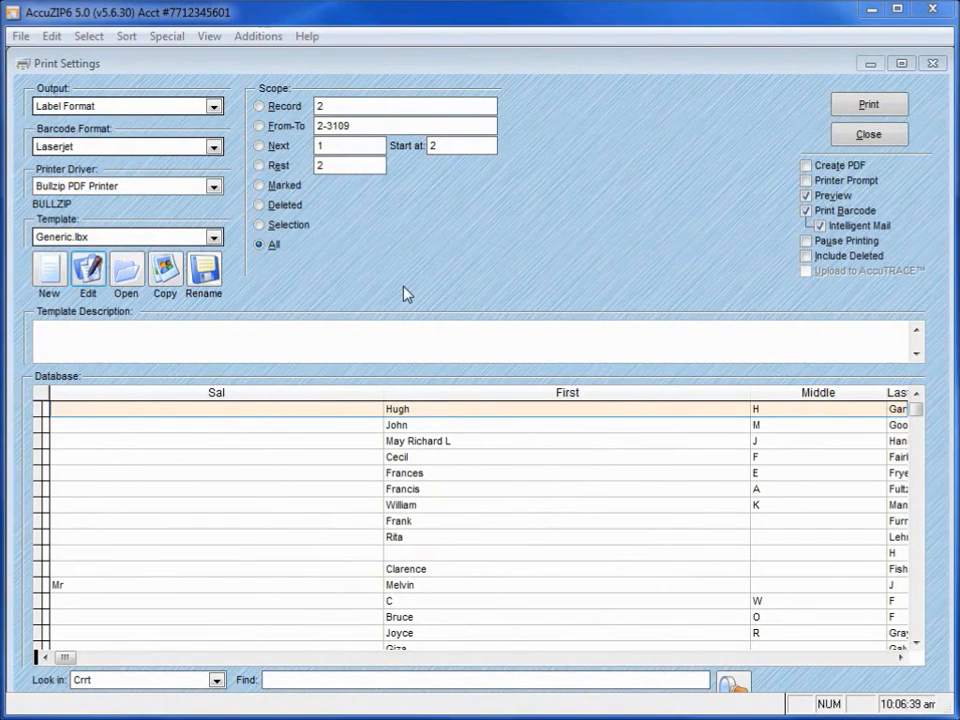
# Copy the Generic.lbx template and save the copy as demo.lbx.
pyautogui.click(109, 241)
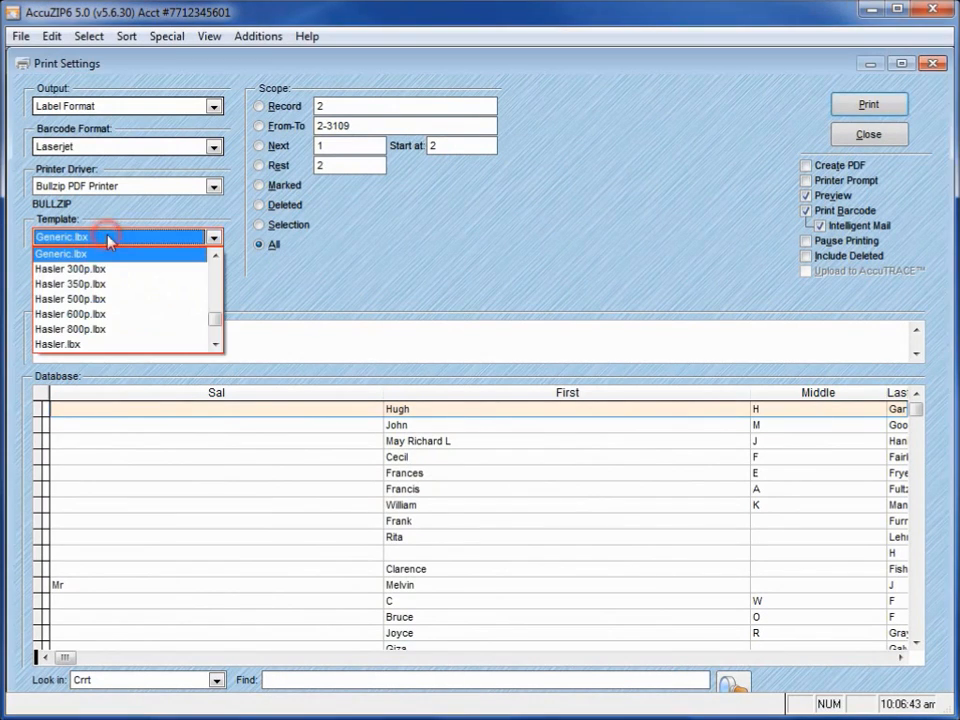
pyautogui.click(102, 255)
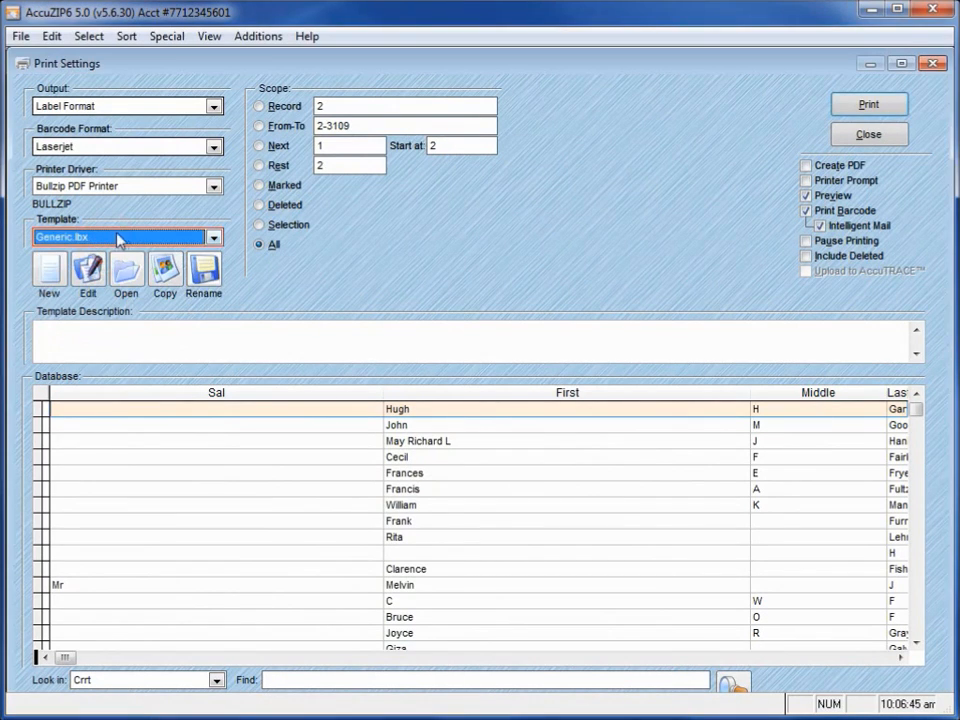
pyautogui.click(170, 278)
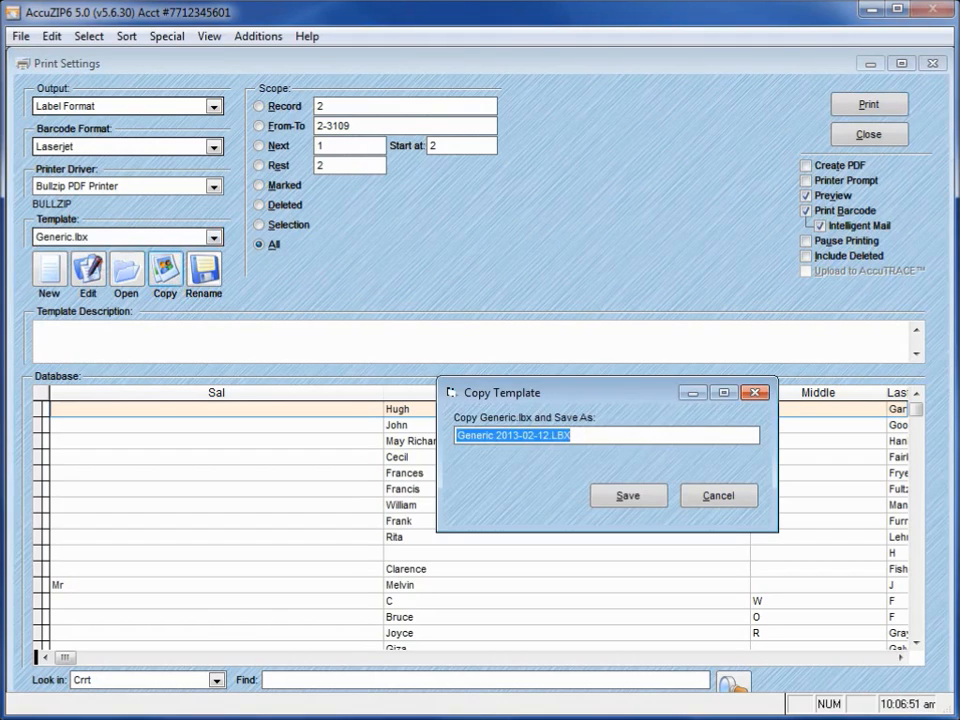
pyautogui.write('demo.lbx')
pyautogui.press('Tab')
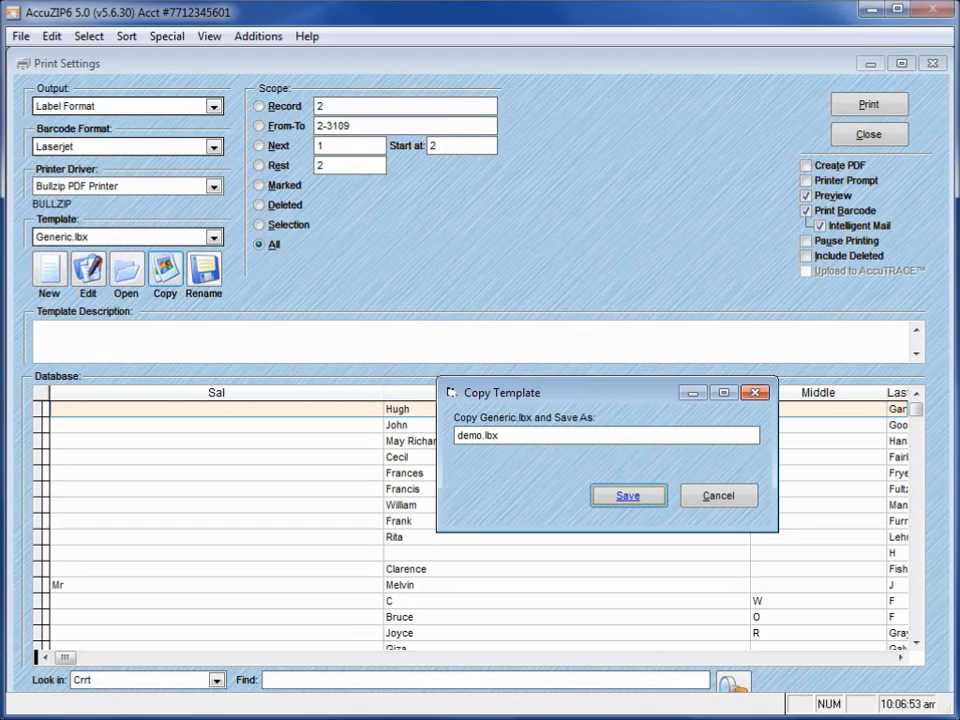
pyautogui.click(617, 495)
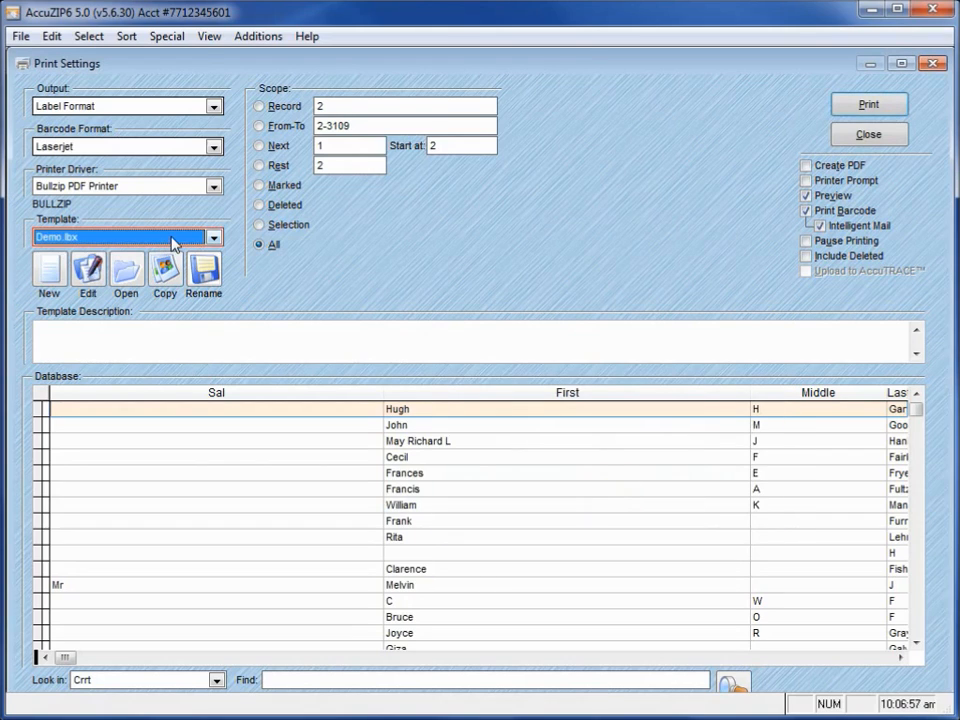
# Open demo.lbx in a maximized label designer and move all six address fields together to about 2.4 in across and 1.9 in down.
pyautogui.click(87, 271)
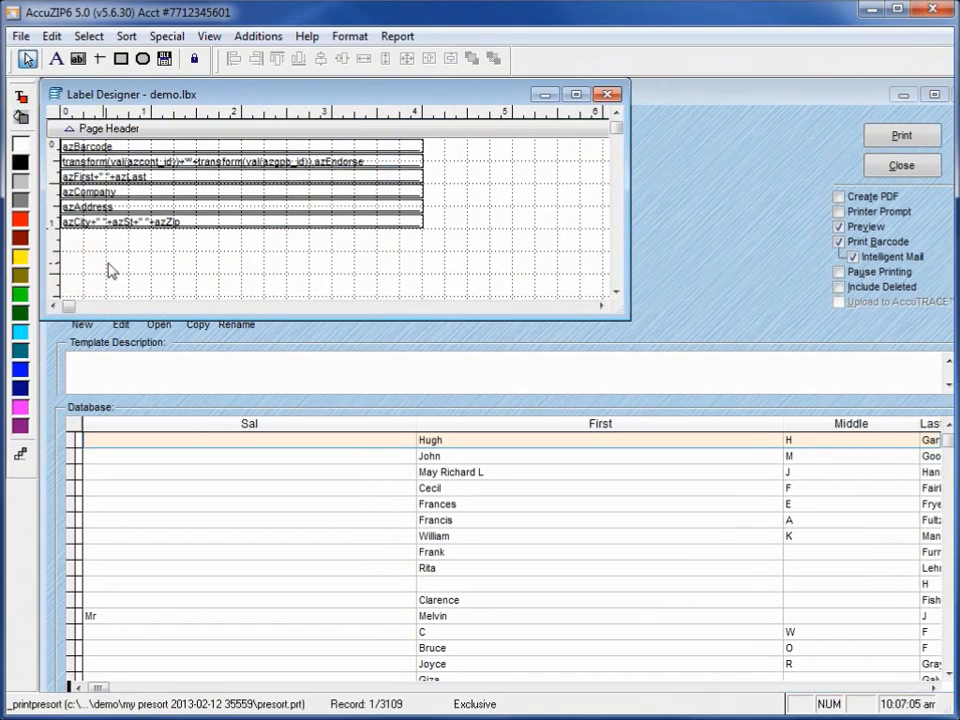
pyautogui.click(578, 95)
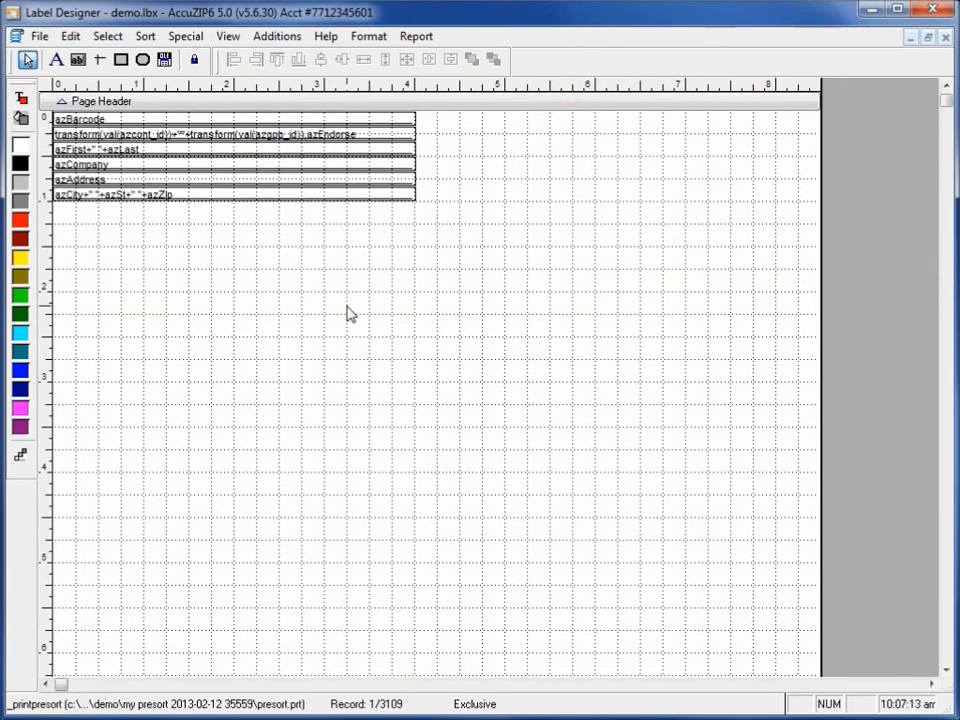
pyautogui.click(481, 237)
pyautogui.moveTo(481, 237); pyautogui.dragTo(250, 100)
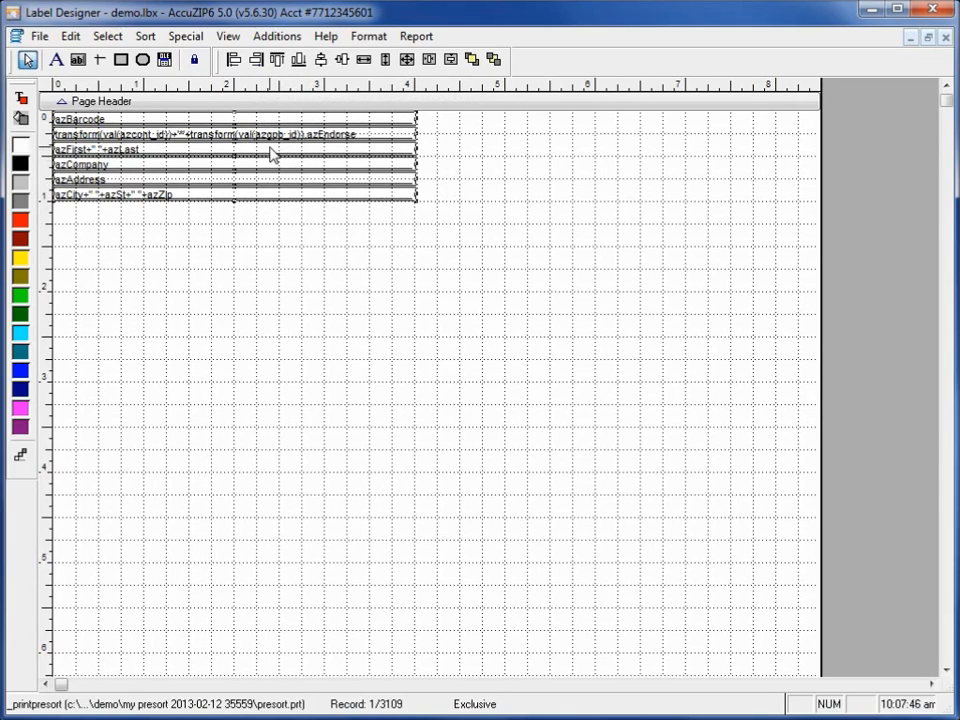
pyautogui.moveTo(257, 150); pyautogui.dragTo(470, 315)
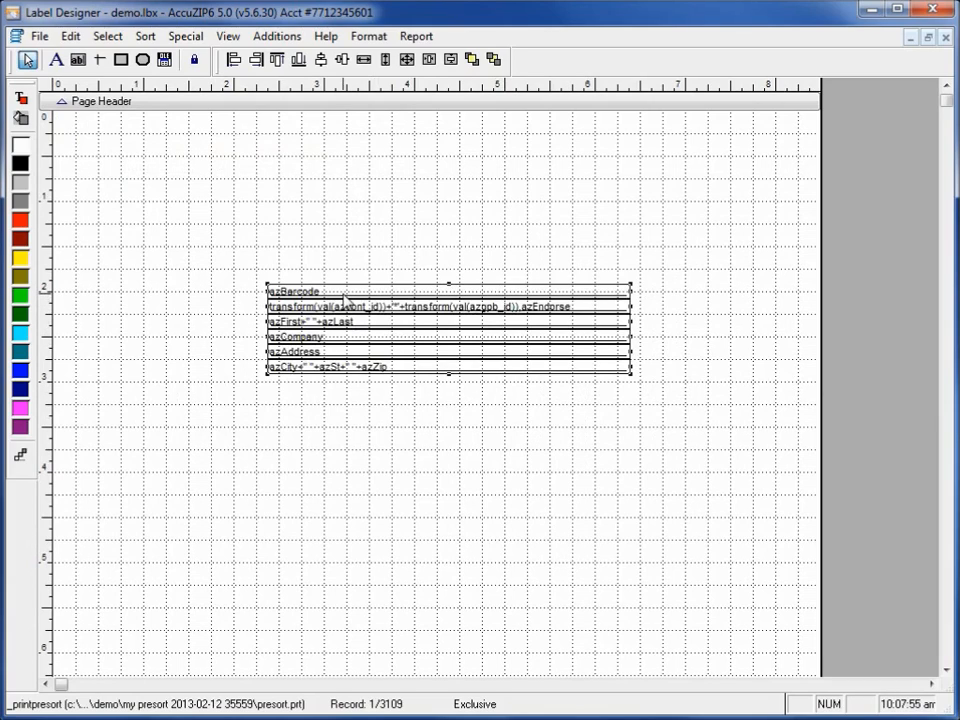
pyautogui.click(706, 238)
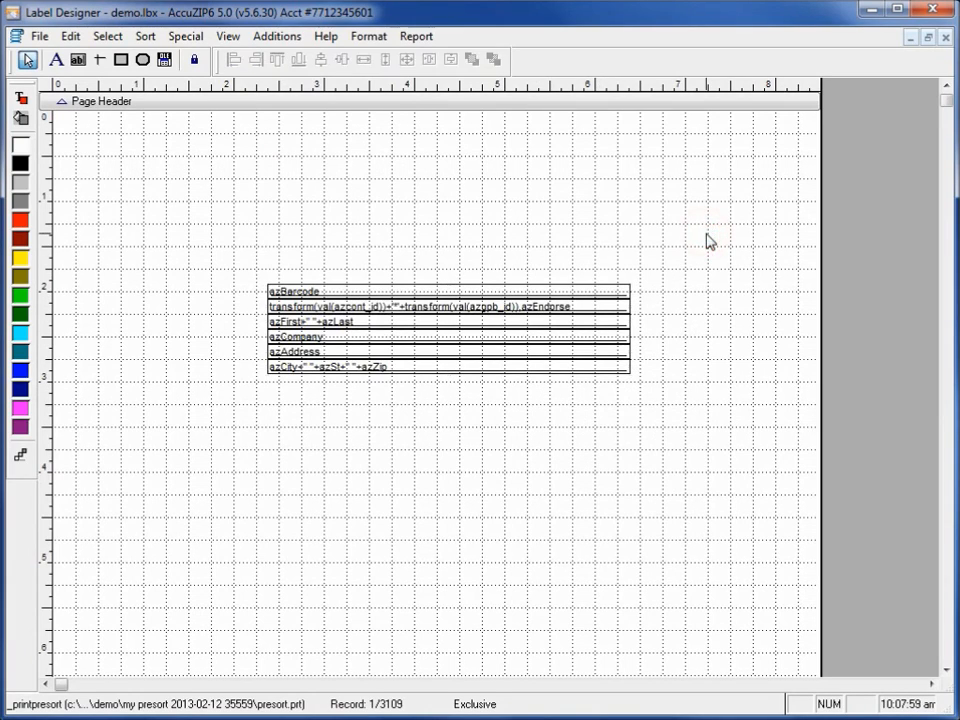
# Nudge the azBarcode field slightly upward to leave a small gap above the endorsement line.
pyautogui.click(581, 293)
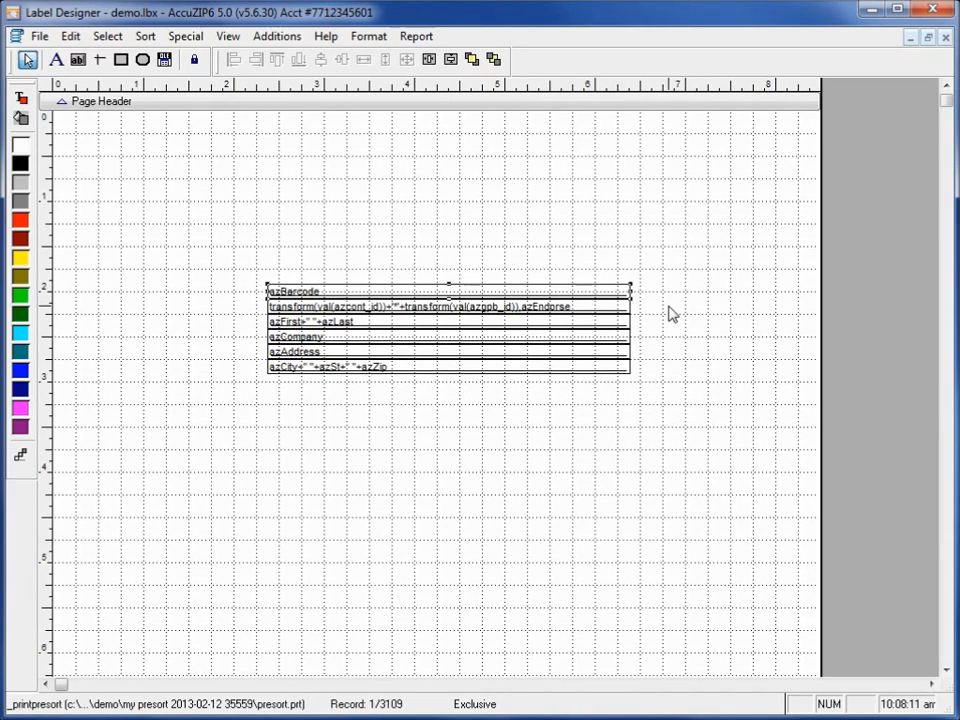
pyautogui.press('Up')
pyautogui.press('Up')
pyautogui.press('Up')
pyautogui.press('Up')
pyautogui.press('Up')
pyautogui.press('Up')
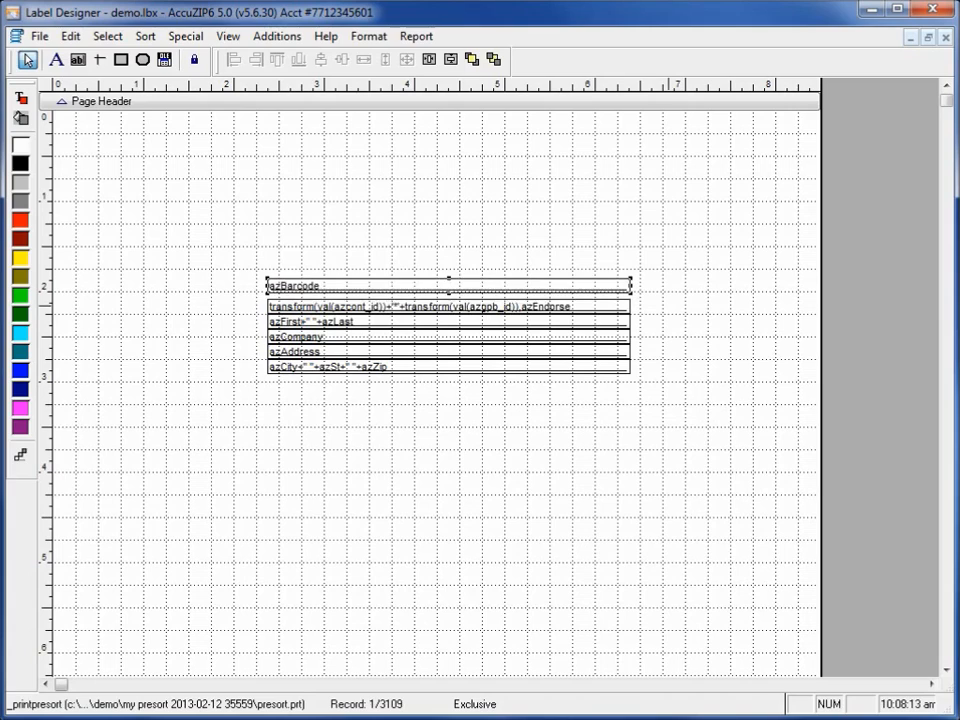
pyautogui.press('Up')
pyautogui.press('Up')
pyautogui.click(679, 420)
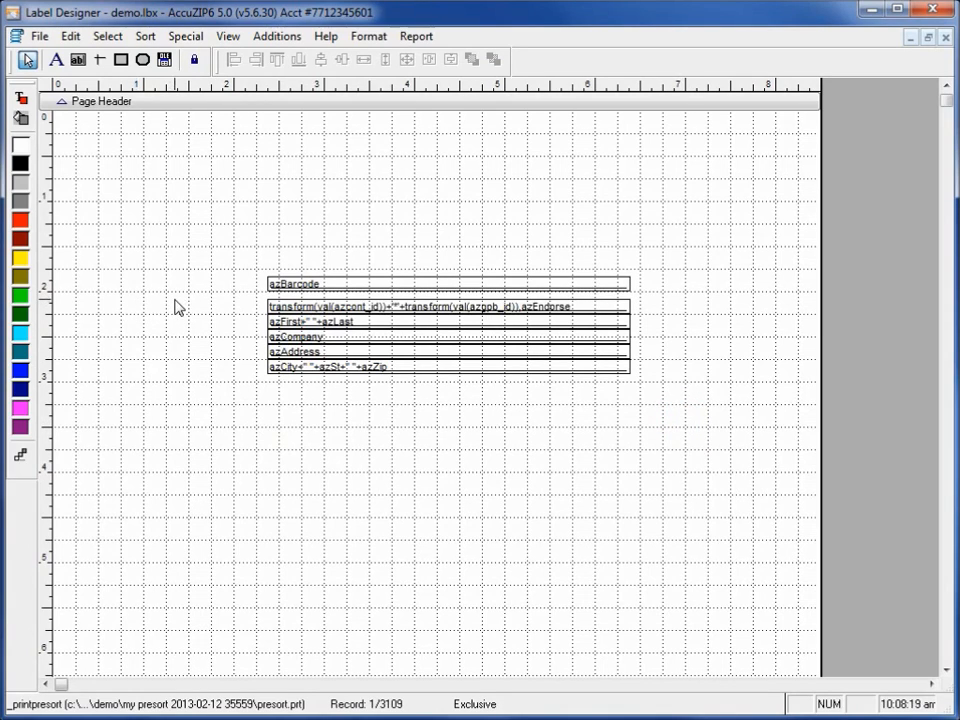
# Set the font of the five fields below the barcode to Agency FB, Regular, size 12.
pyautogui.moveTo(176, 299); pyautogui.dragTo(409, 452)
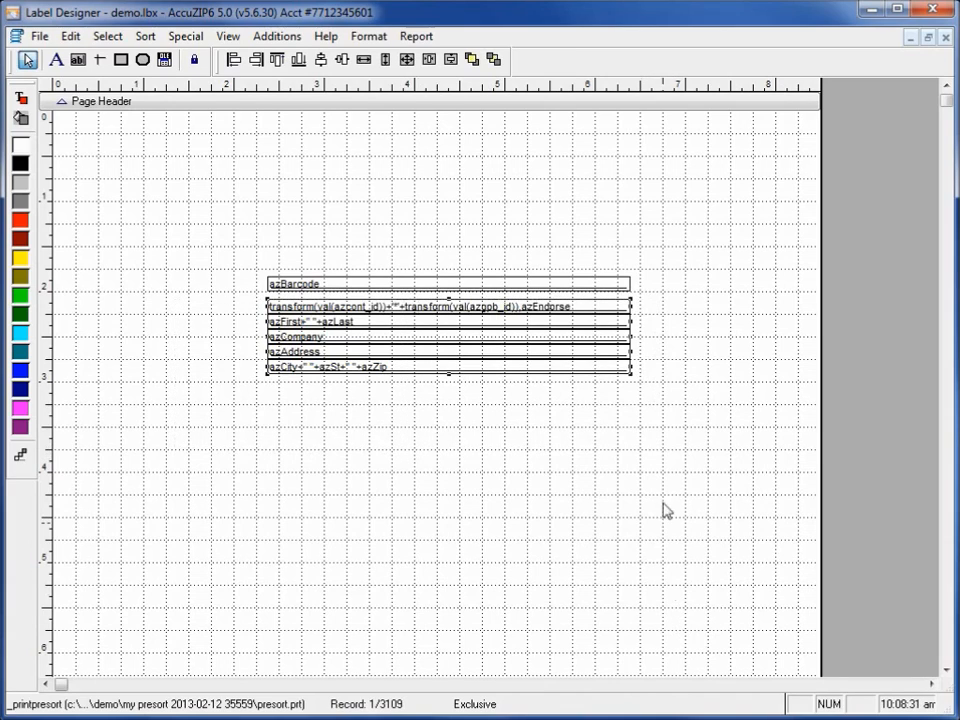
pyautogui.click(372, 37)
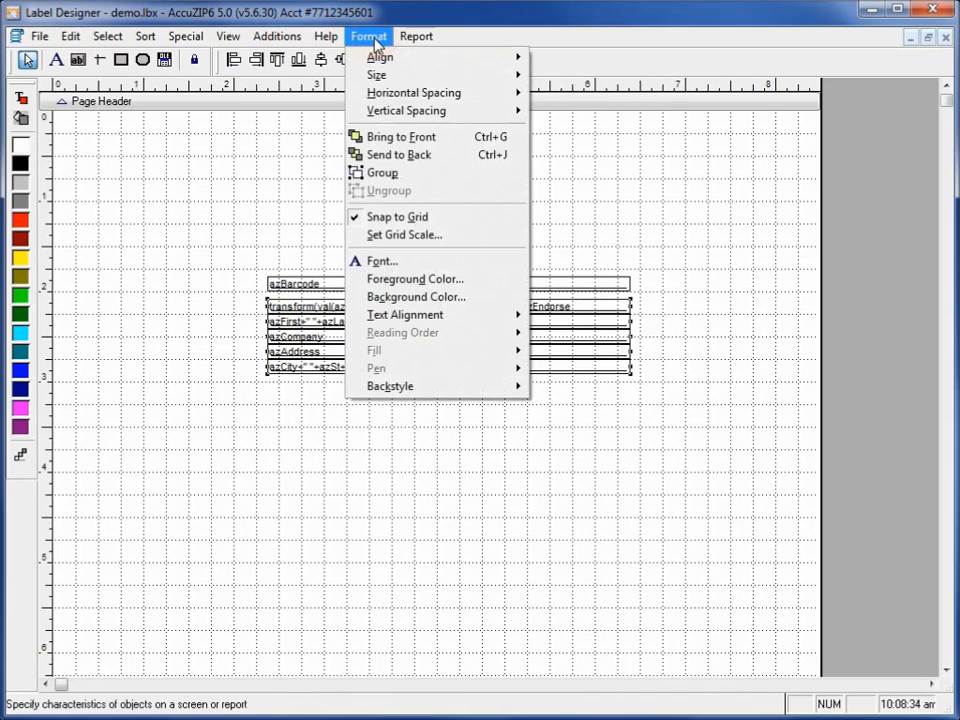
pyautogui.click(385, 261)
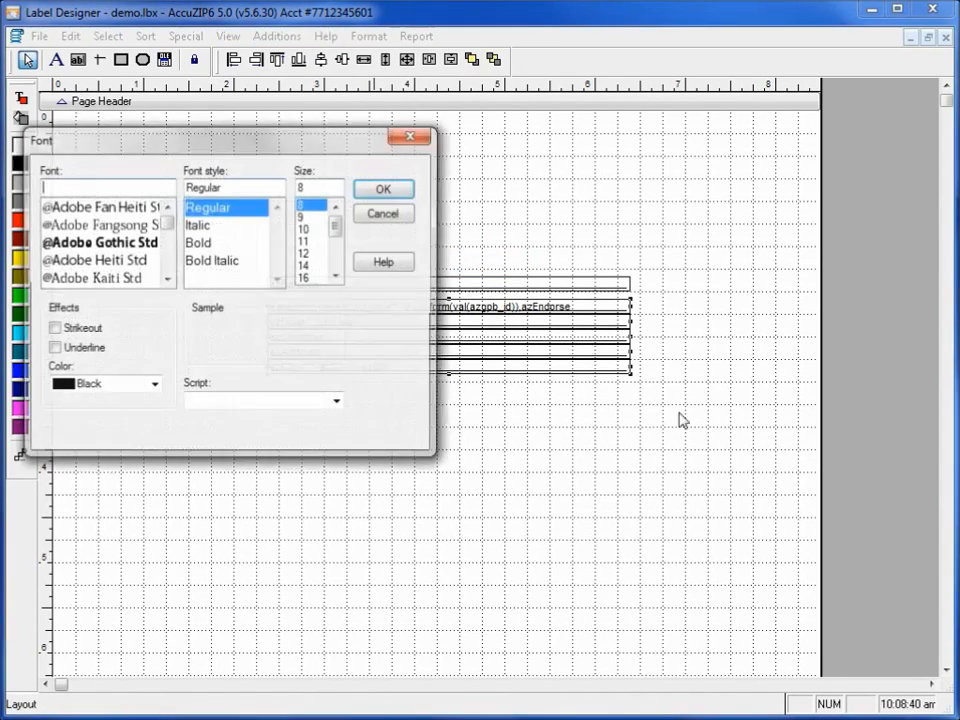
pyautogui.click(306, 263)
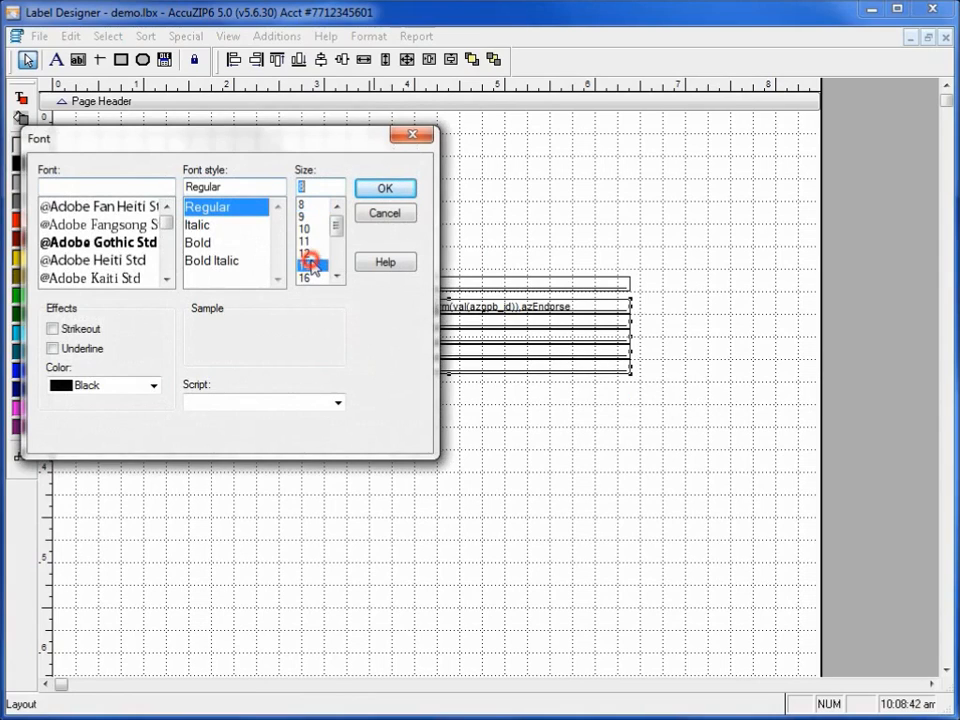
pyautogui.click(314, 277)
pyautogui.click(308, 229)
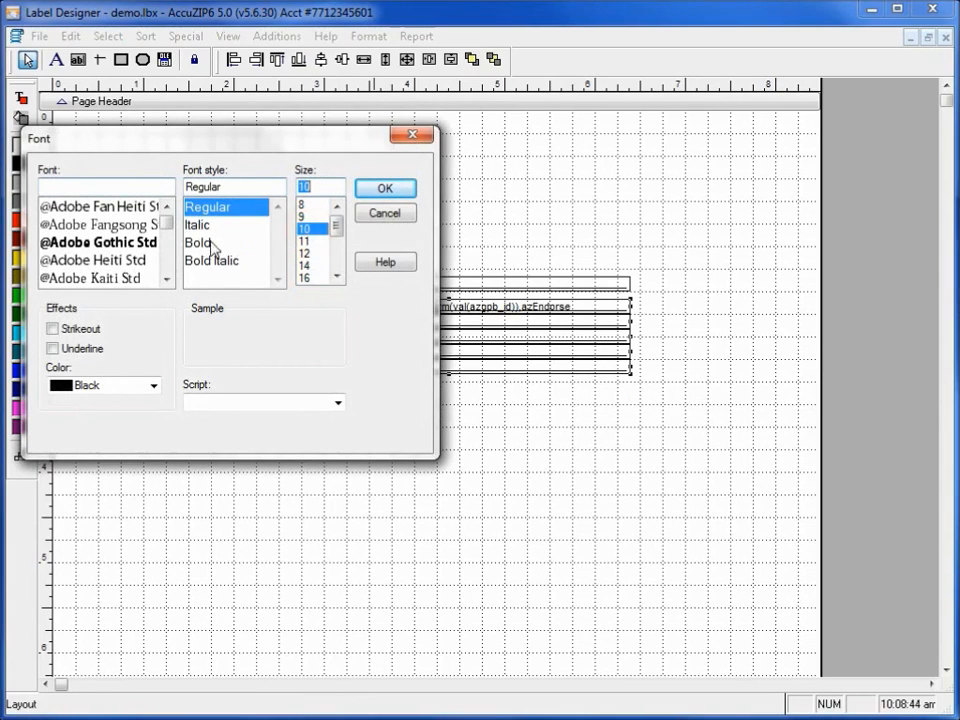
pyautogui.click(166, 280)
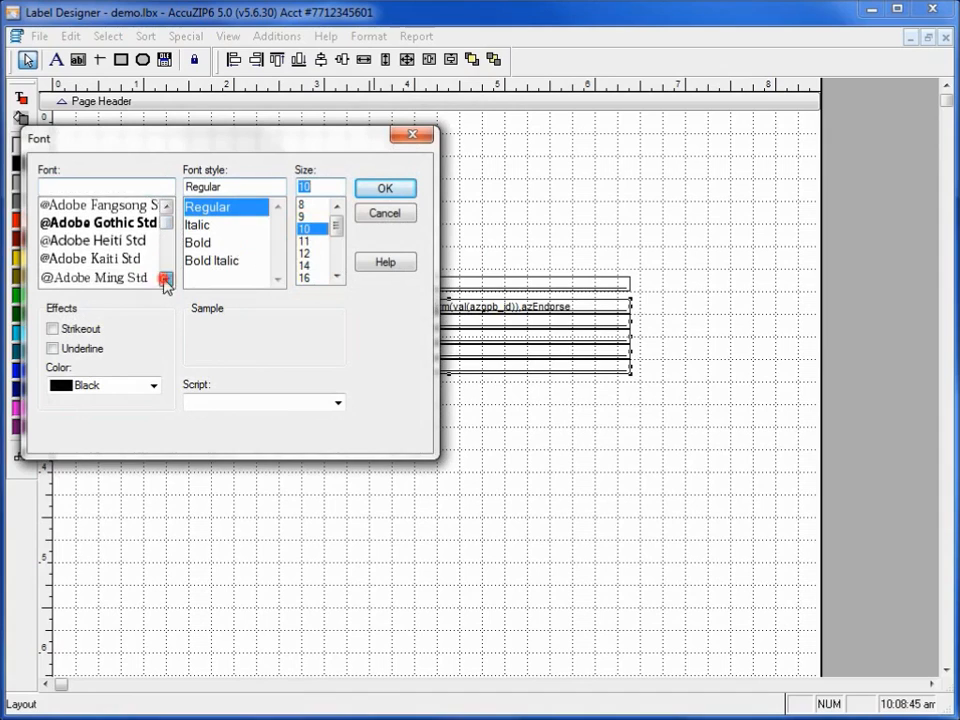
pyautogui.click(166, 280)
pyautogui.click(166, 280)
pyautogui.click(166, 280)
pyautogui.click(166, 280)
pyautogui.click(166, 280)
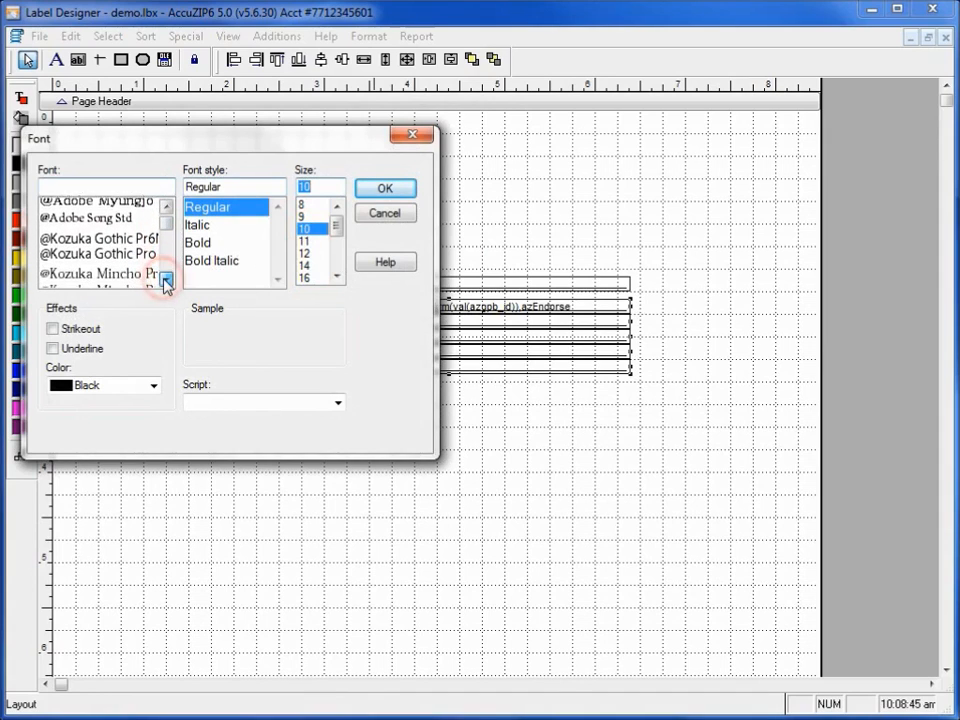
pyautogui.click(166, 280)
pyautogui.click(166, 280)
pyautogui.click(166, 280)
pyautogui.click(166, 280)
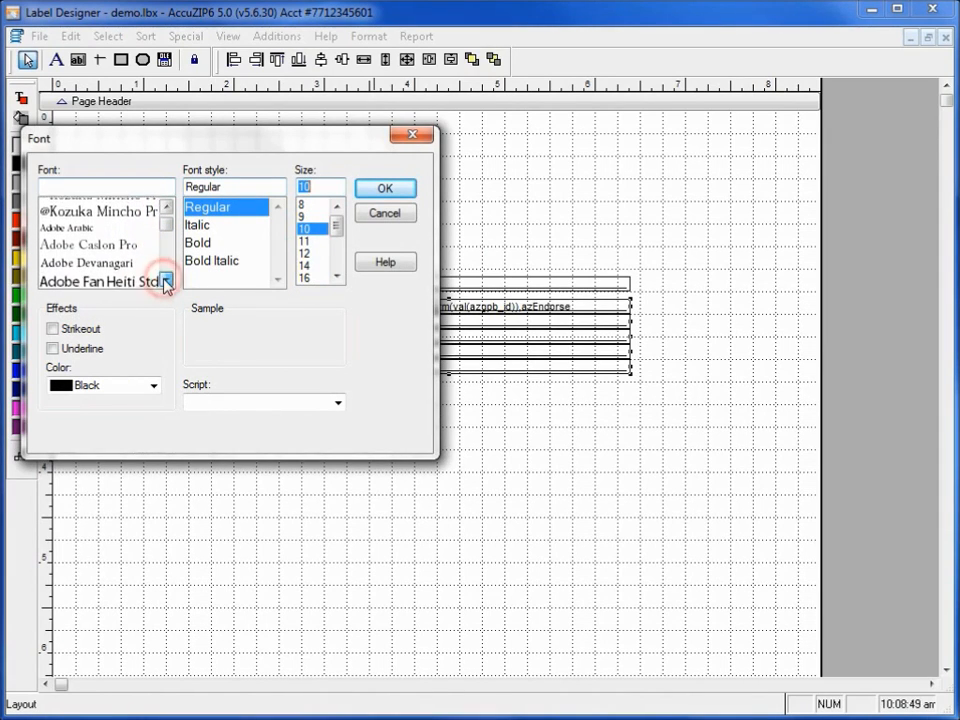
pyautogui.click(166, 280)
pyautogui.click(166, 280)
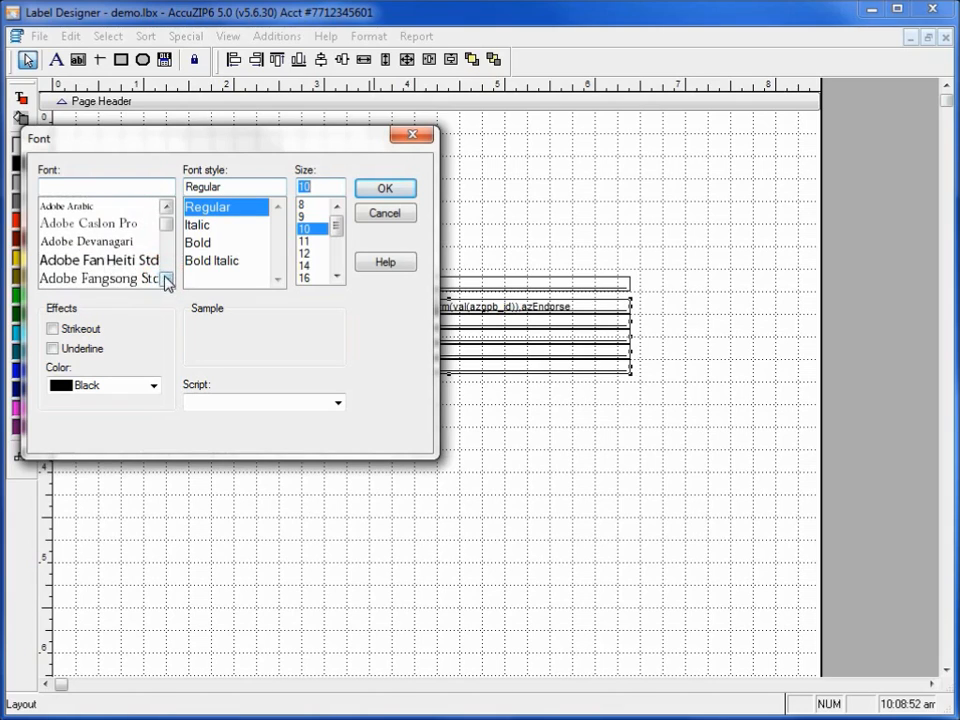
pyautogui.click(166, 280)
pyautogui.click(166, 280)
pyautogui.click(166, 280)
pyautogui.click(166, 280)
pyautogui.click(170, 268)
pyautogui.click(170, 268)
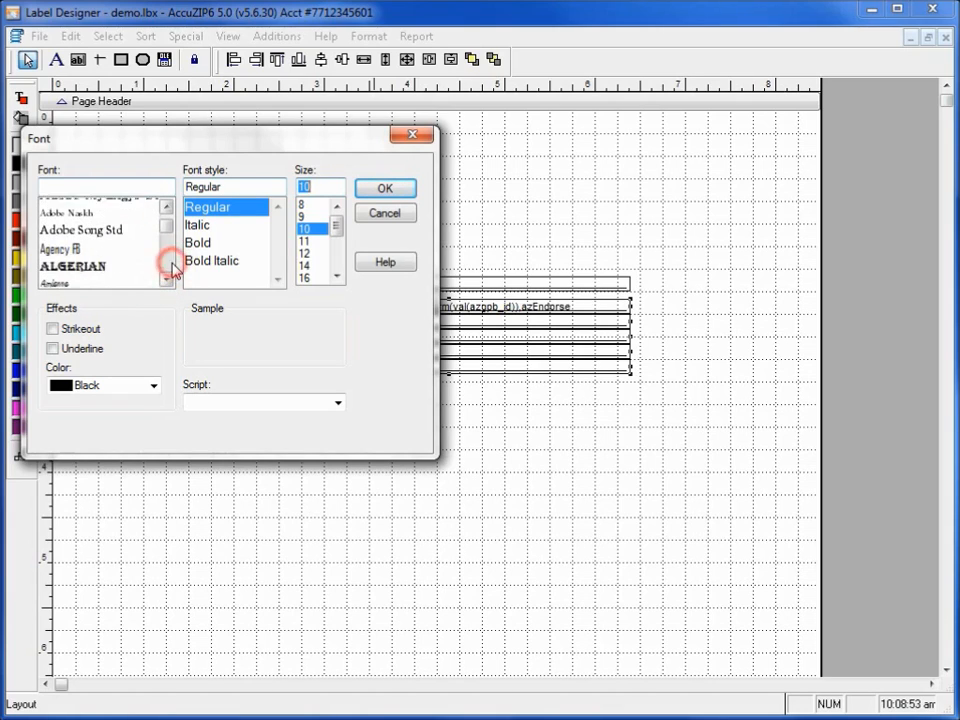
pyautogui.click(72, 244)
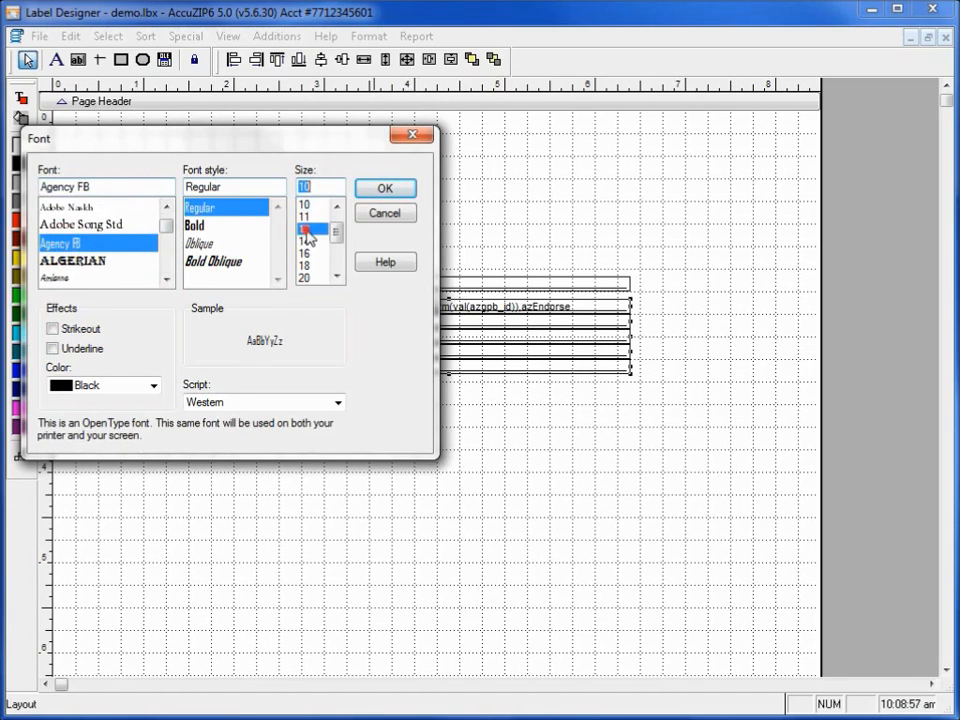
pyautogui.click(305, 229)
pyautogui.click(382, 188)
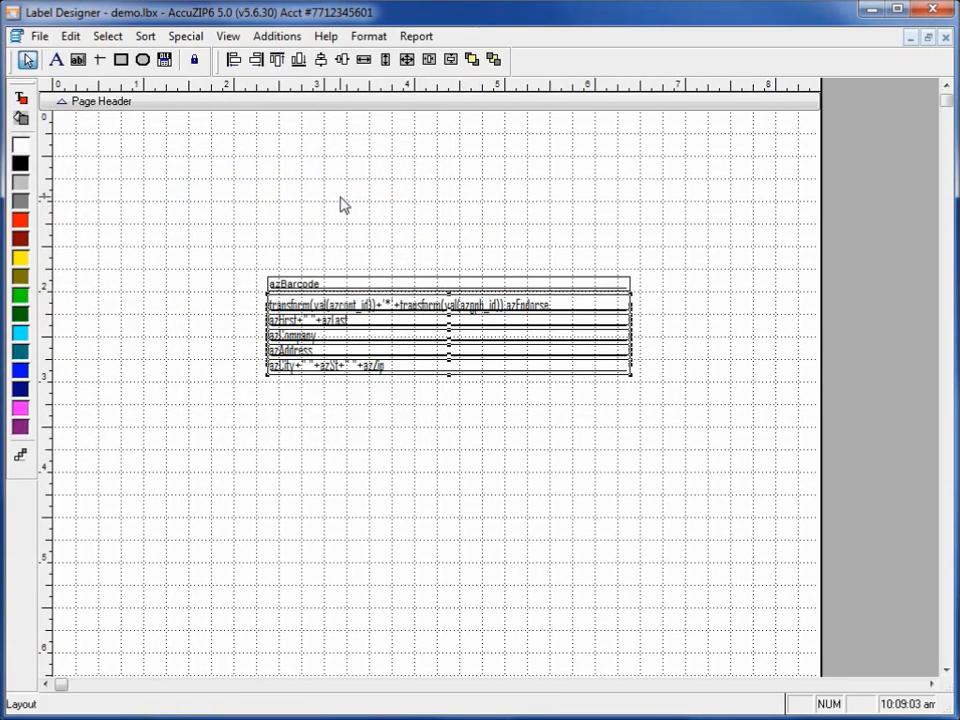
# Add a text label near the page's upper-left corner reading "Return Address" with a street address line beneath it.
pyautogui.click(56, 60)
pyautogui.click(78, 169)
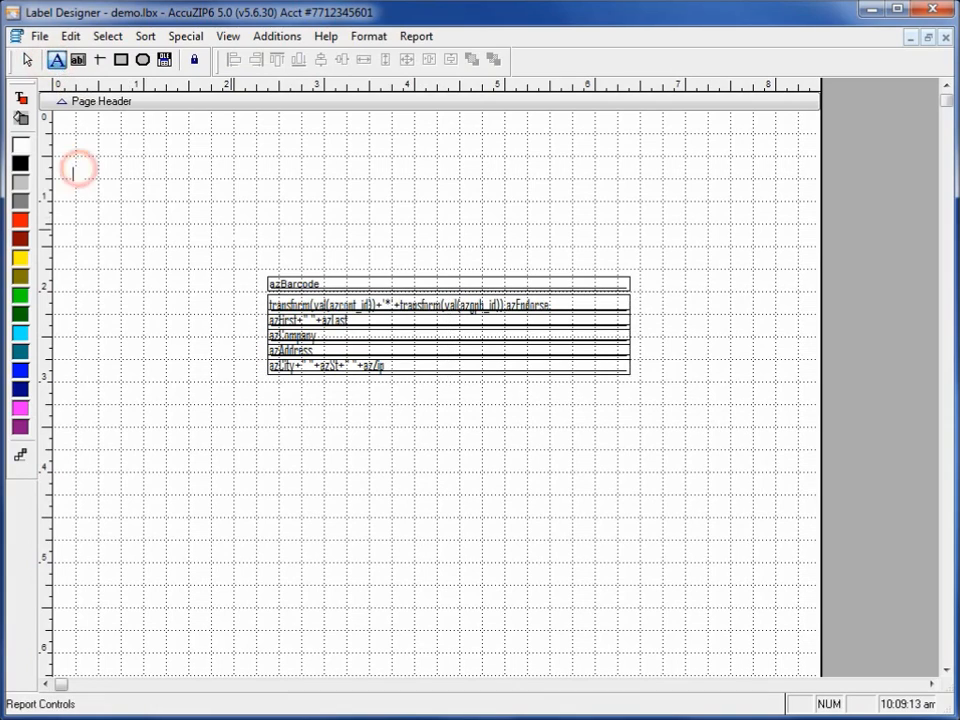
pyautogui.write('Return Address')
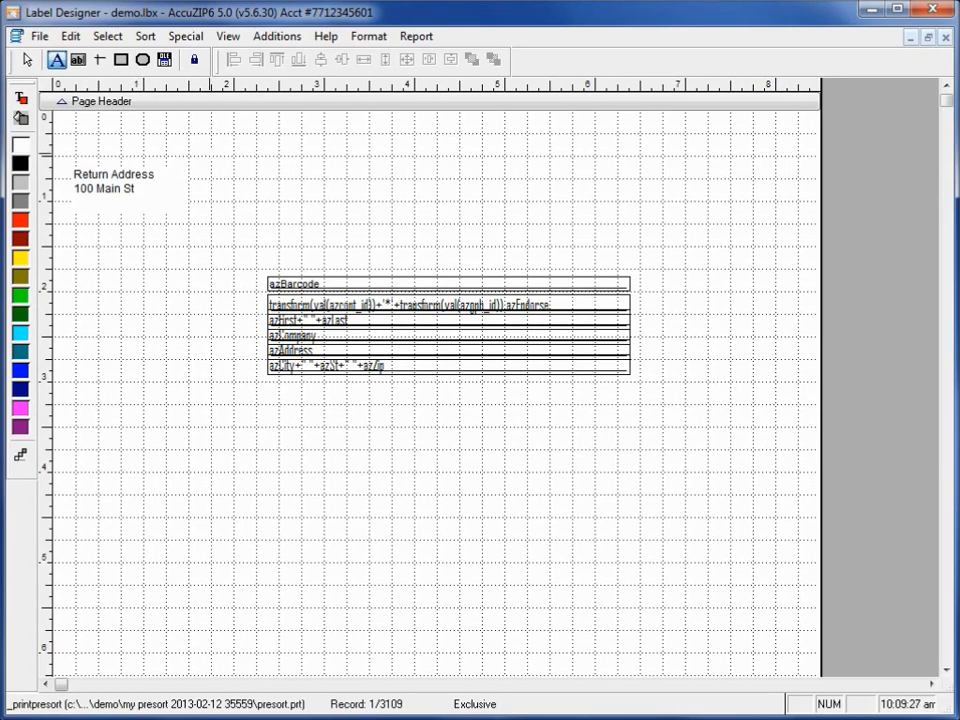
pyautogui.click(209, 154)
# Set the return address label's font to Arial, Regular, size 12.
pyautogui.click(115, 184)
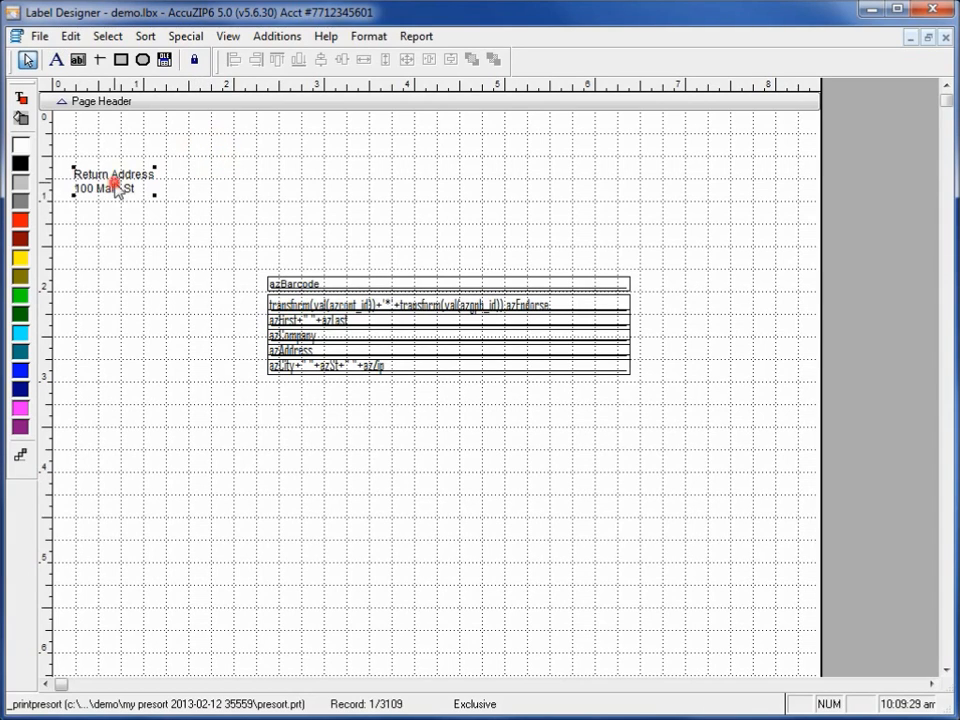
pyautogui.click(369, 37)
pyautogui.click(375, 259)
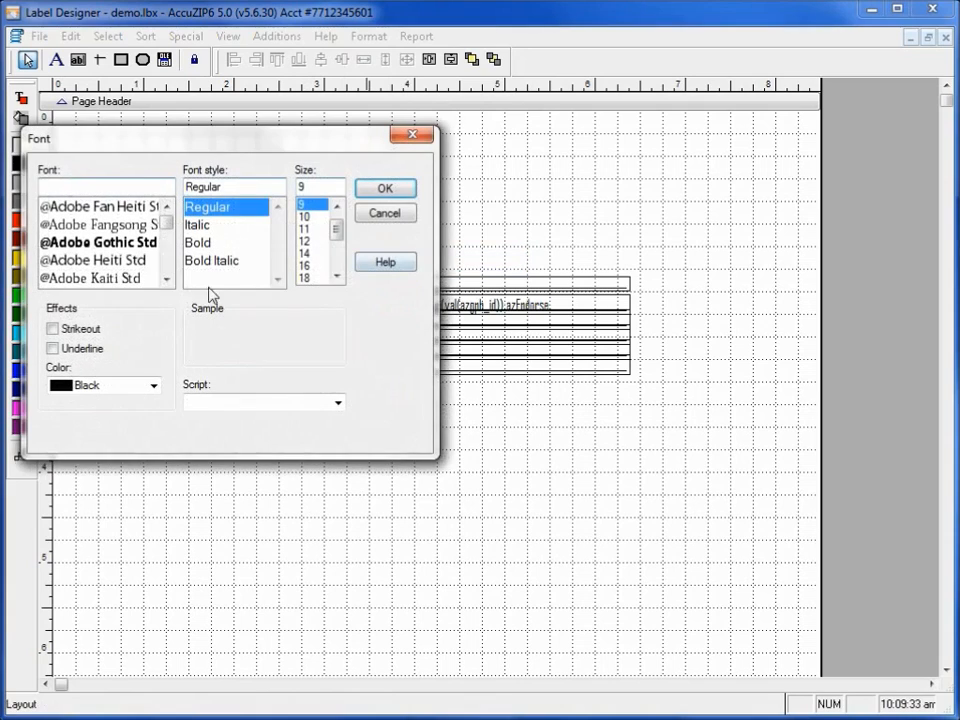
pyautogui.click(169, 256)
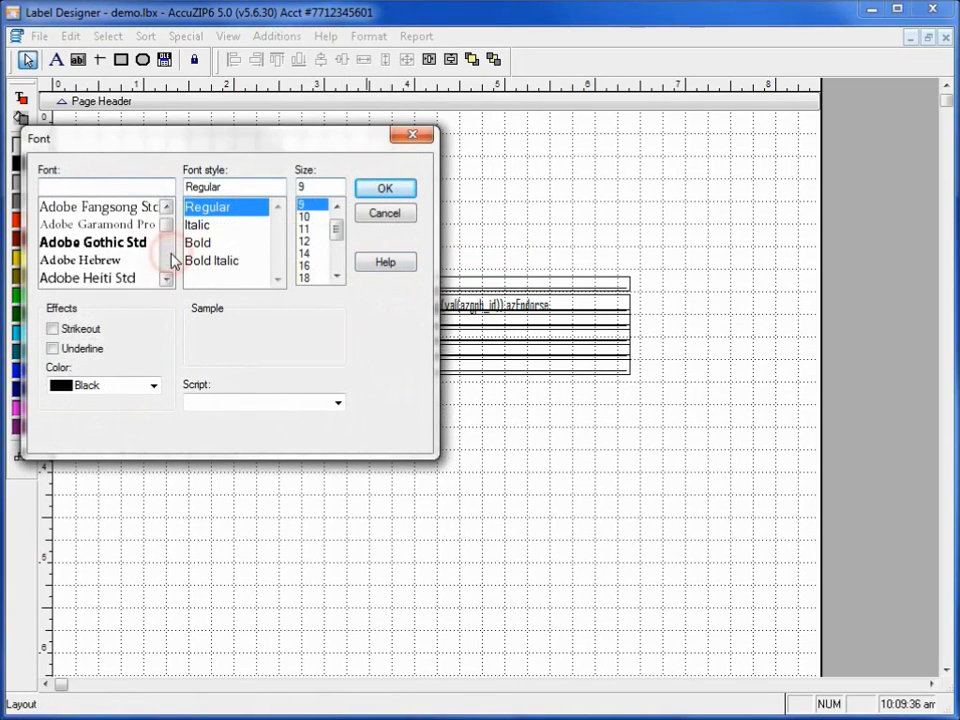
pyautogui.click(172, 257)
pyautogui.click(172, 258)
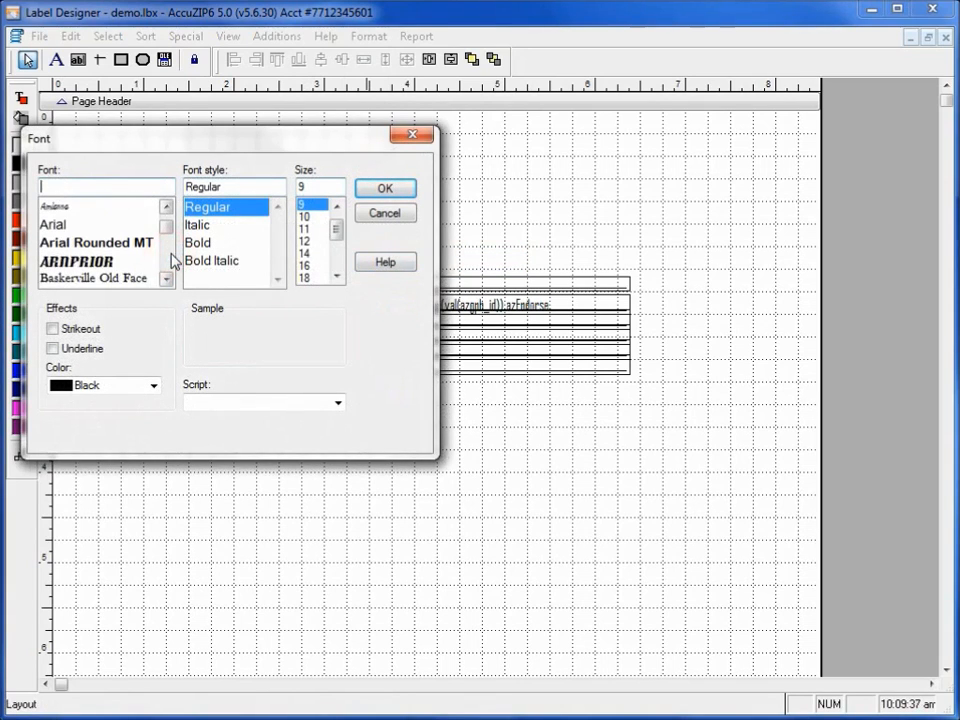
pyautogui.click(80, 226)
pyautogui.click(310, 241)
pyautogui.click(377, 190)
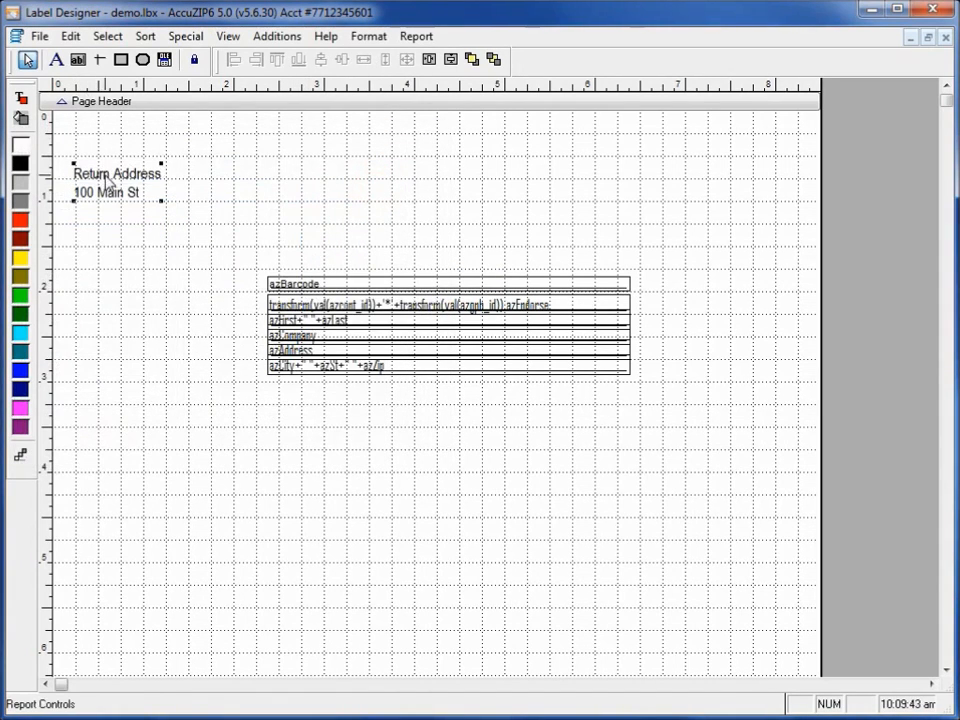
# Move the return address label to about 7 in across and 0.8 in down, and frame it with a rectangle about 1.25 by 1 in.
pyautogui.moveTo(109, 176); pyautogui.dragTo(720, 210)
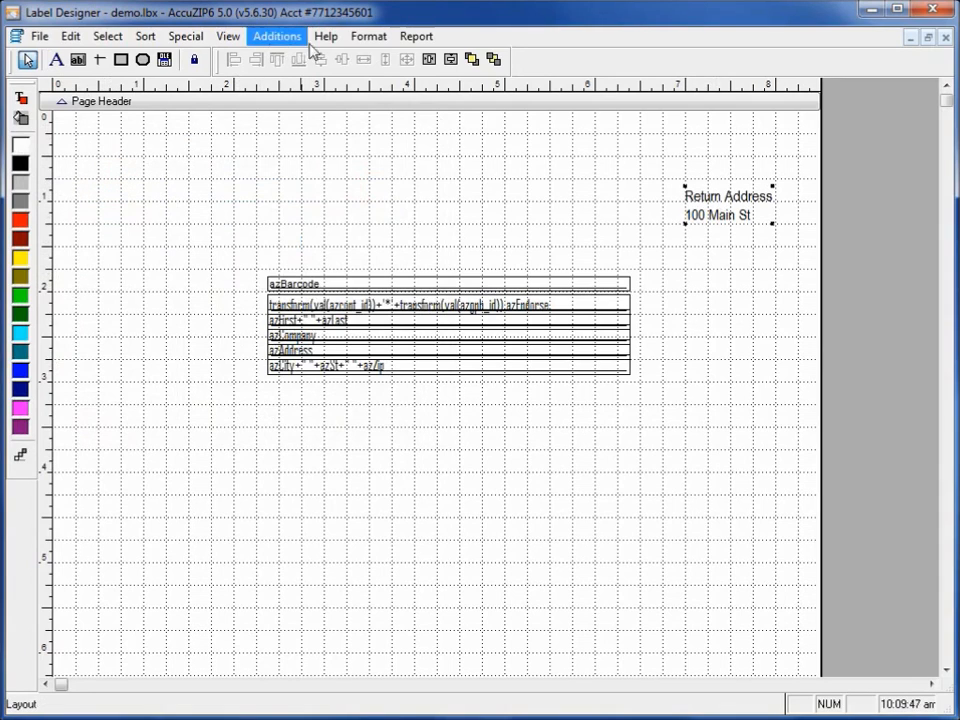
pyautogui.click(121, 60)
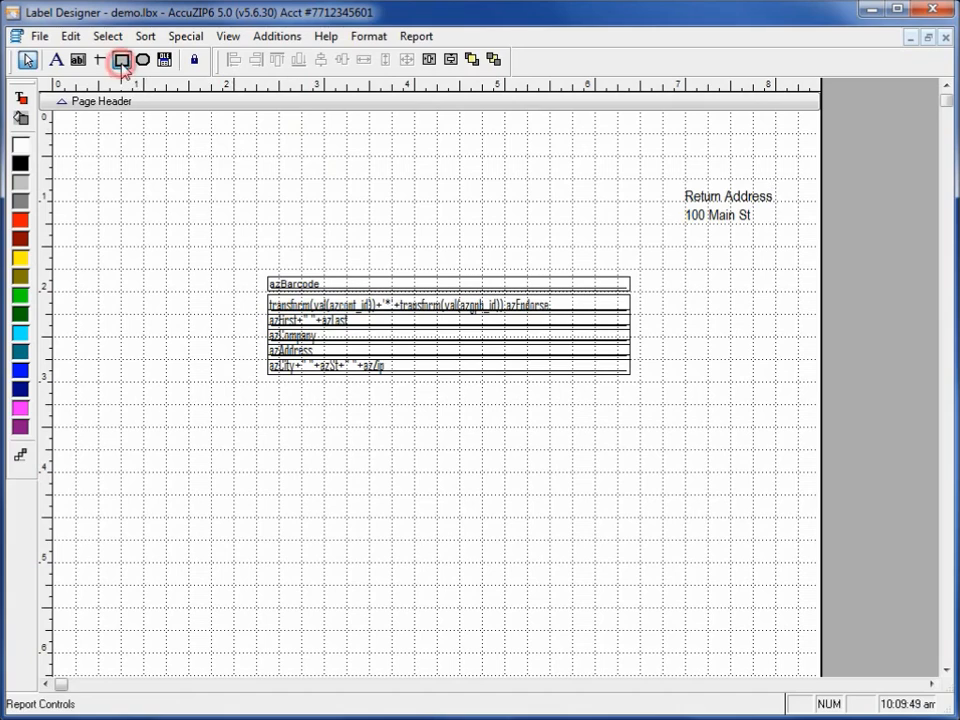
pyautogui.moveTo(674, 167); pyautogui.dragTo(787, 257)
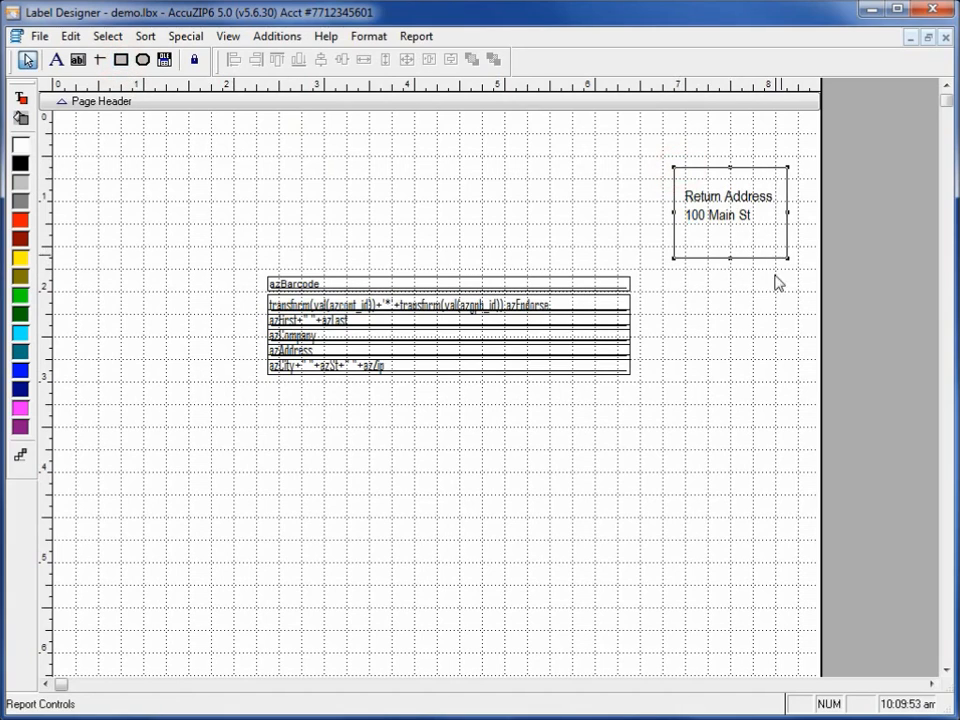
# Center-align the two text lines of the return address label.
pyautogui.click(532, 180)
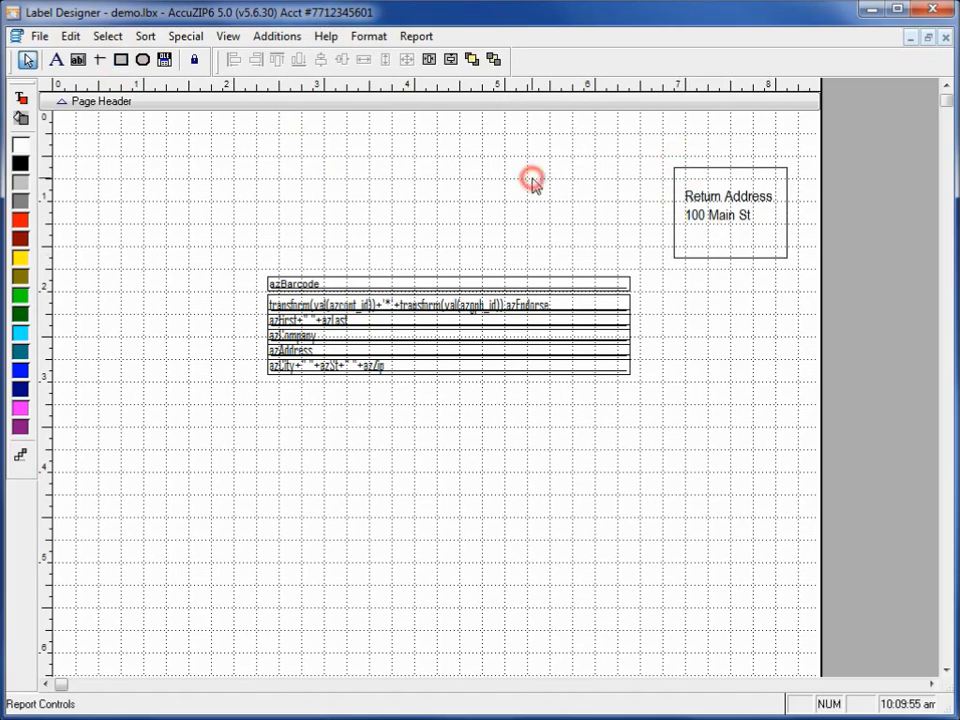
pyautogui.click(722, 220)
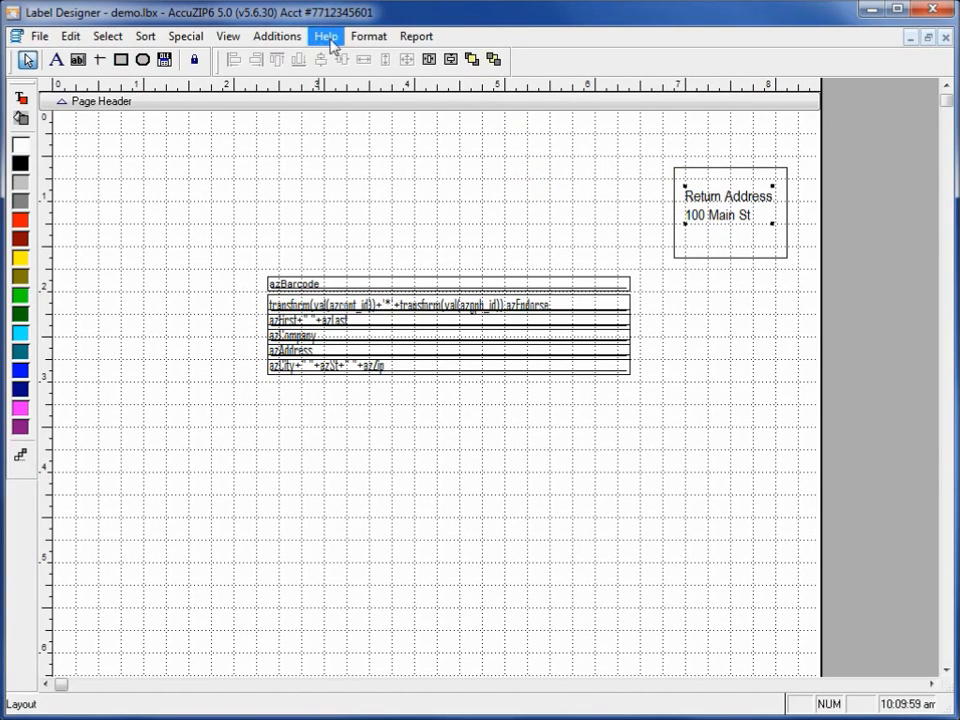
pyautogui.click(368, 36)
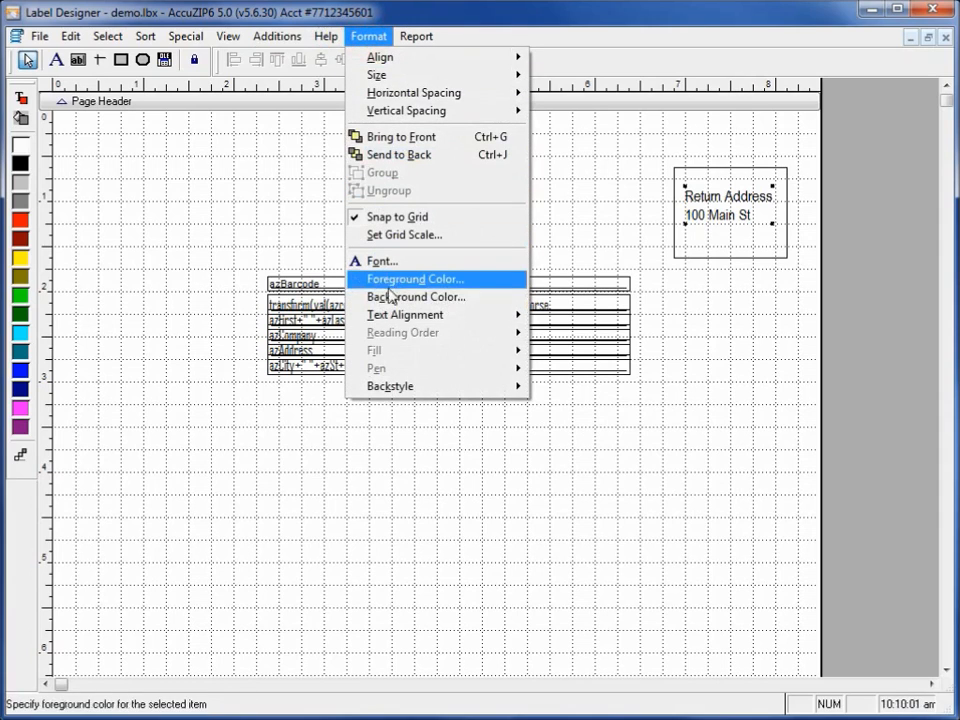
pyautogui.moveTo(394, 315)
pyautogui.click(585, 336)
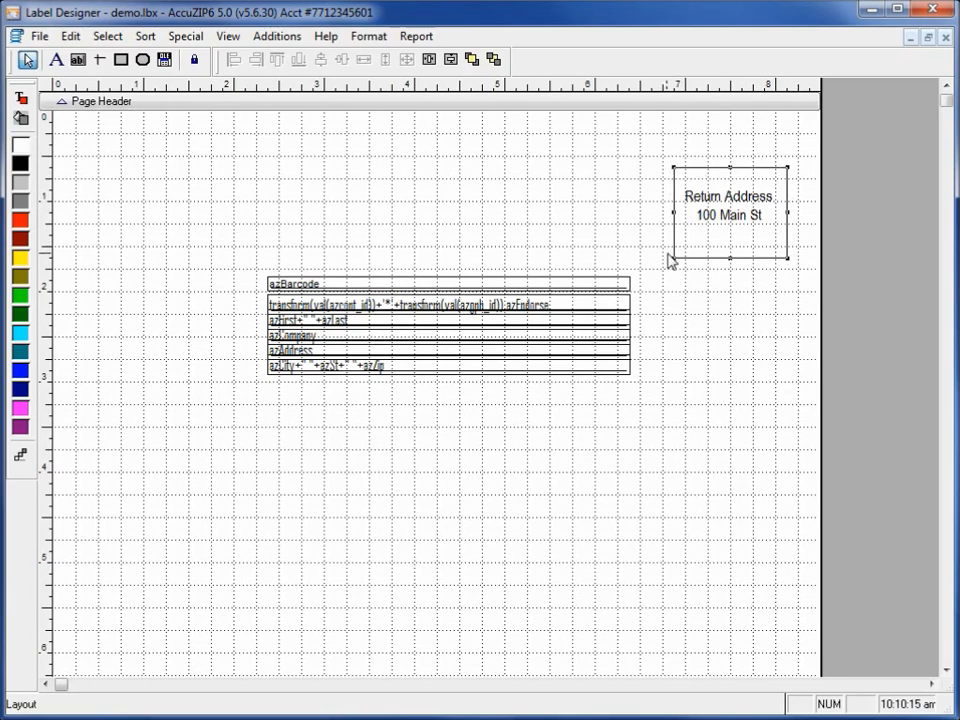
# Shorten the frame around the return address to about 0.75 in tall and center the label vertically within it.
pyautogui.moveTo(672, 258)
pyautogui.mouseDown()
pyautogui.moveTo(690, 236)
pyautogui.moveTo(678, 236)
pyautogui.mouseUp()
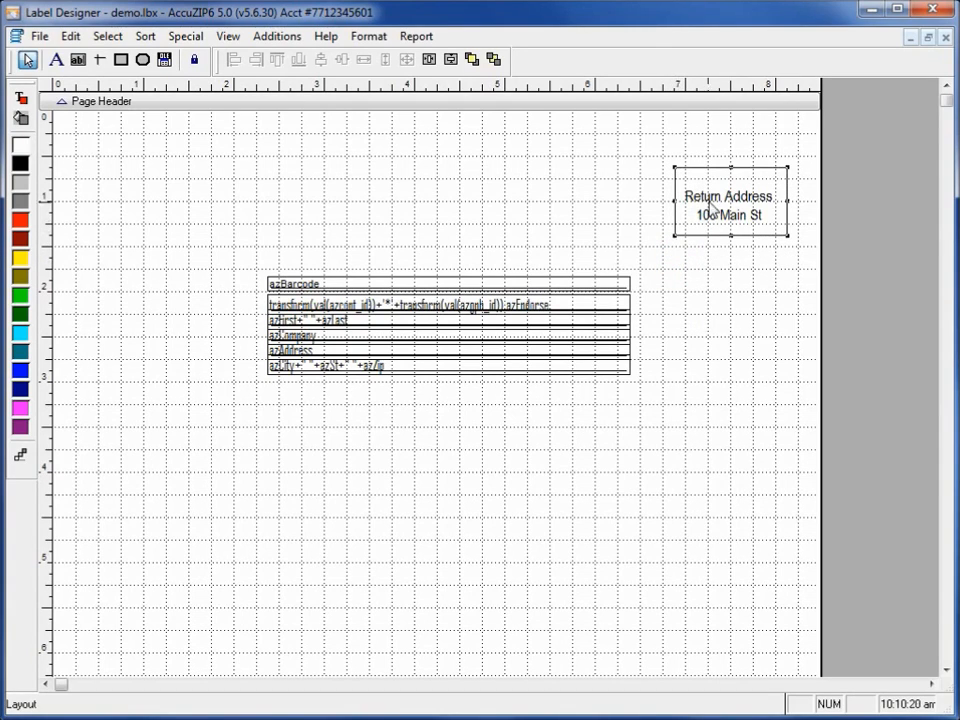
pyautogui.click(710, 204)
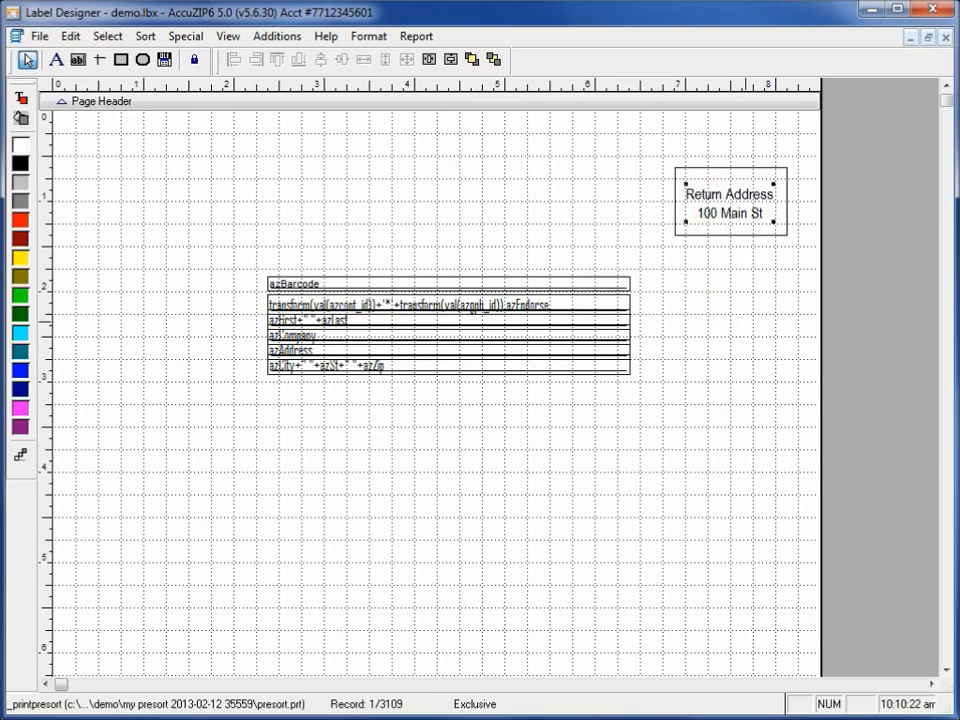
pyautogui.moveTo(596, 126); pyautogui.dragTo(743, 262)
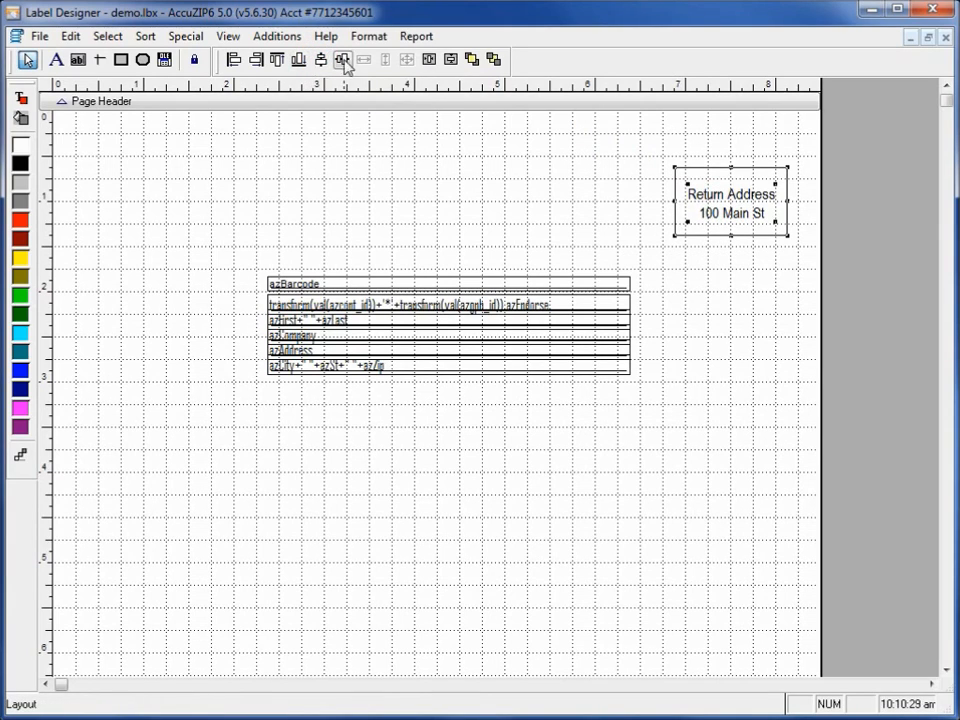
pyautogui.click(345, 62)
pyautogui.click(557, 227)
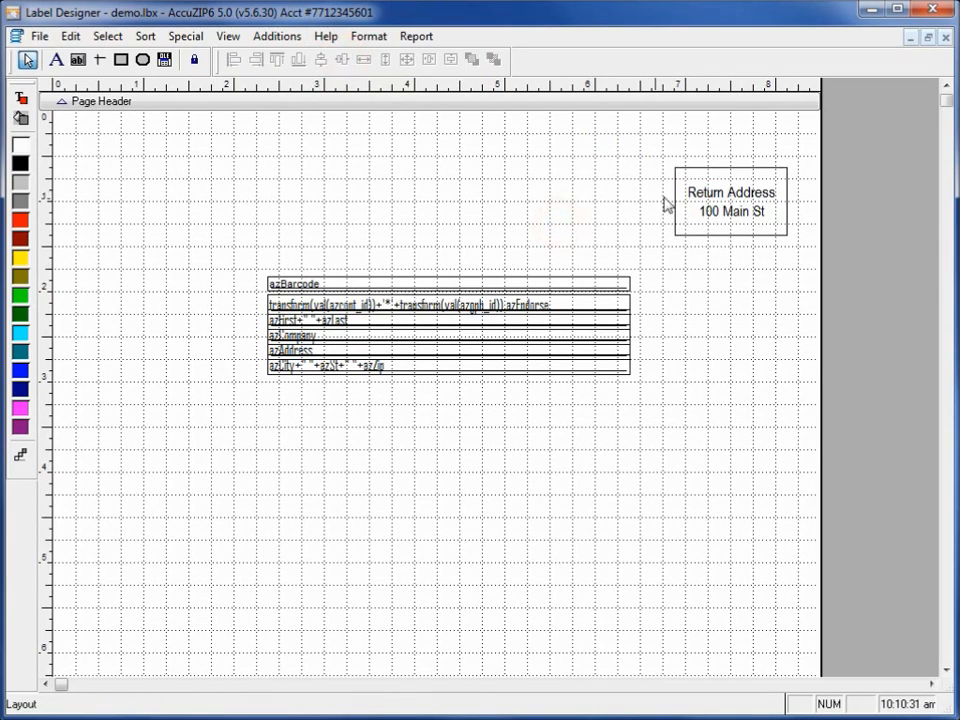
# Replace the framed return address text with "US Postage" and "PAID" on two lines.
pyautogui.click(57, 59)
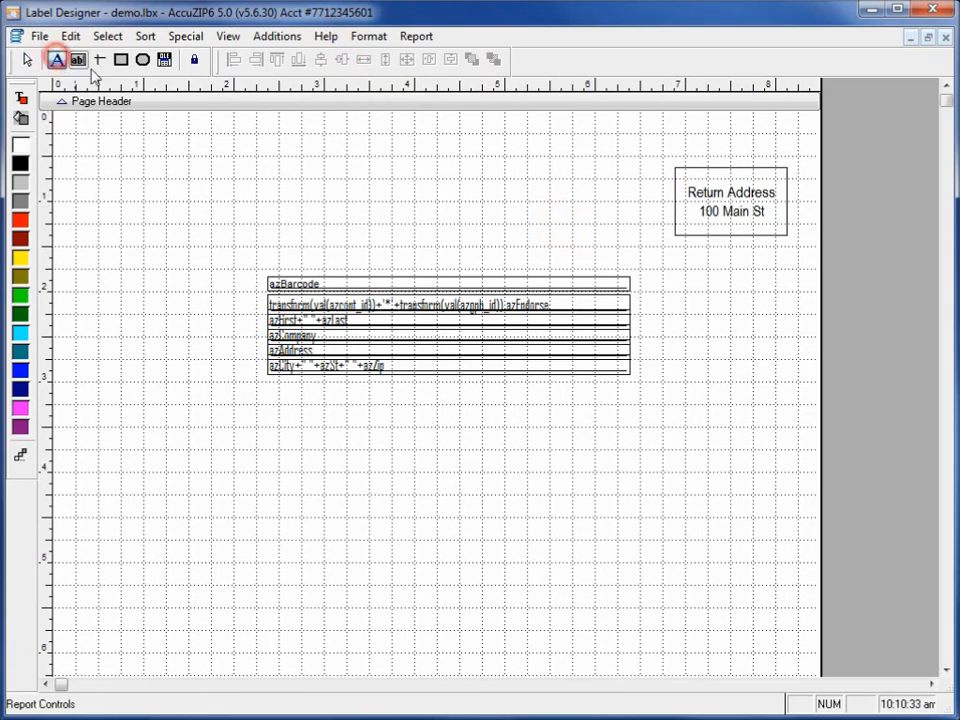
pyautogui.click(761, 212)
pyautogui.moveTo(761, 212); pyautogui.dragTo(682, 190)
pyautogui.write('U')
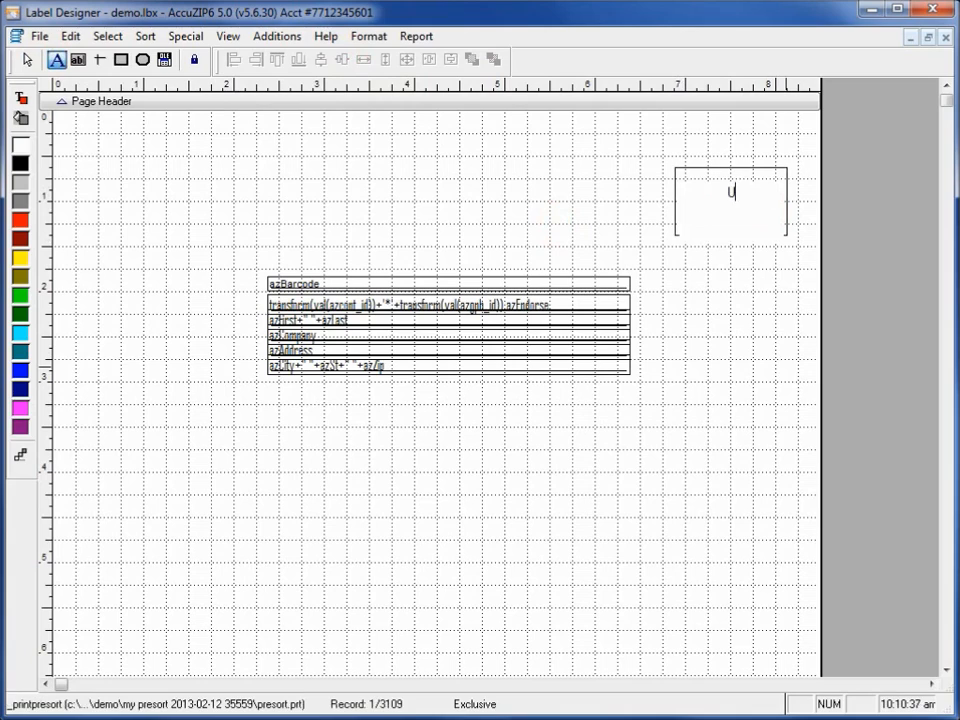
pyautogui.write('S Postage ')
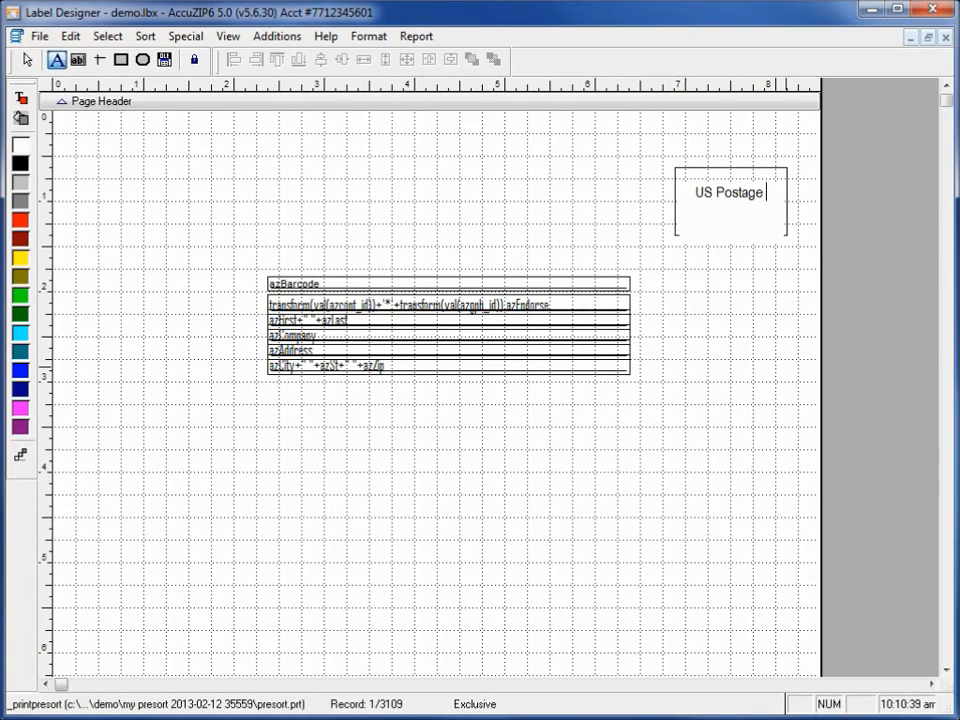
pyautogui.write('PAID')
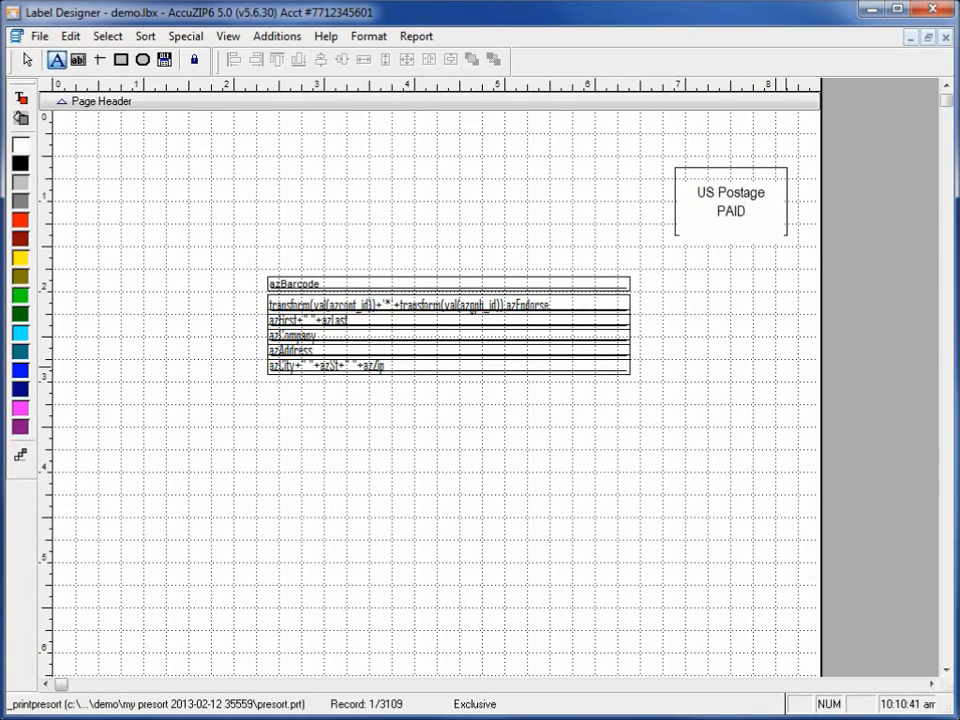
pyautogui.click(765, 413)
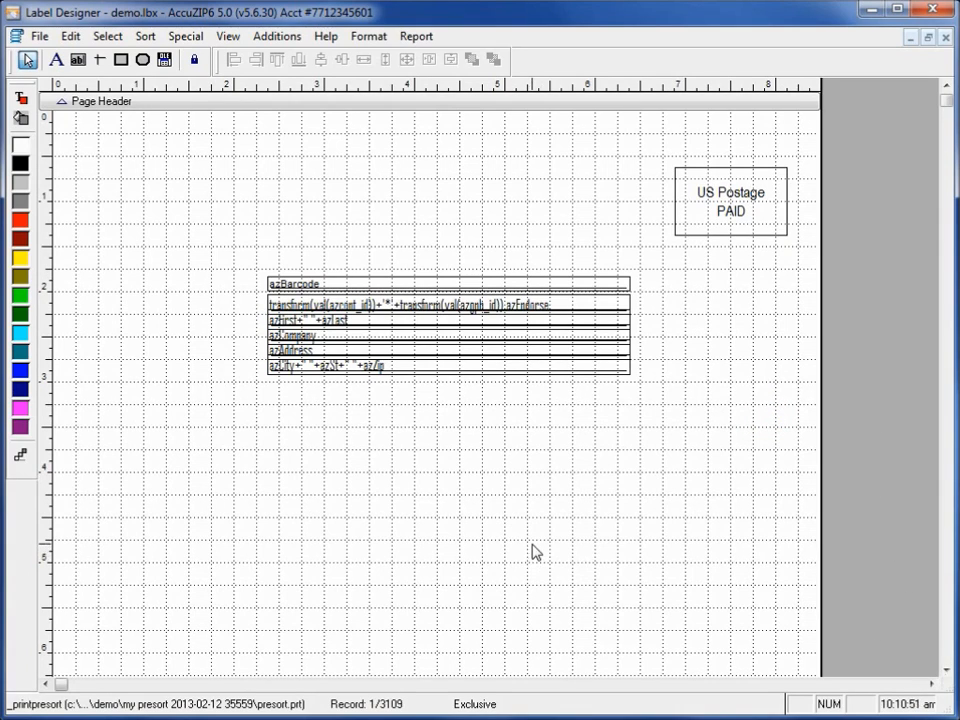
pyautogui.click(129, 199)
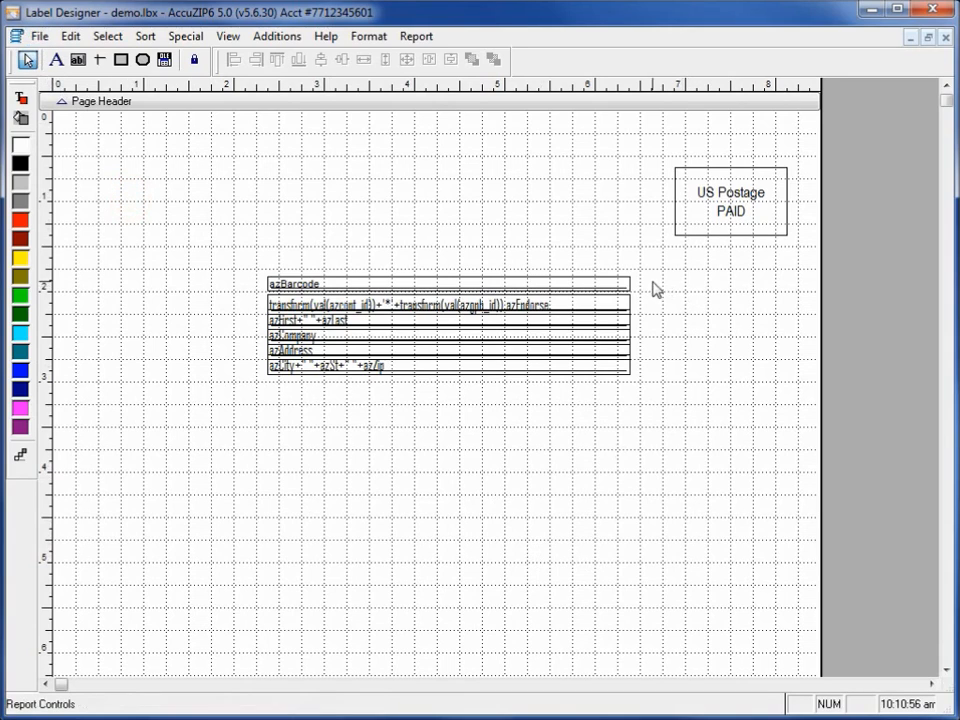
# Set the label page's paper size to HalfLetter.
pyautogui.click(40, 37)
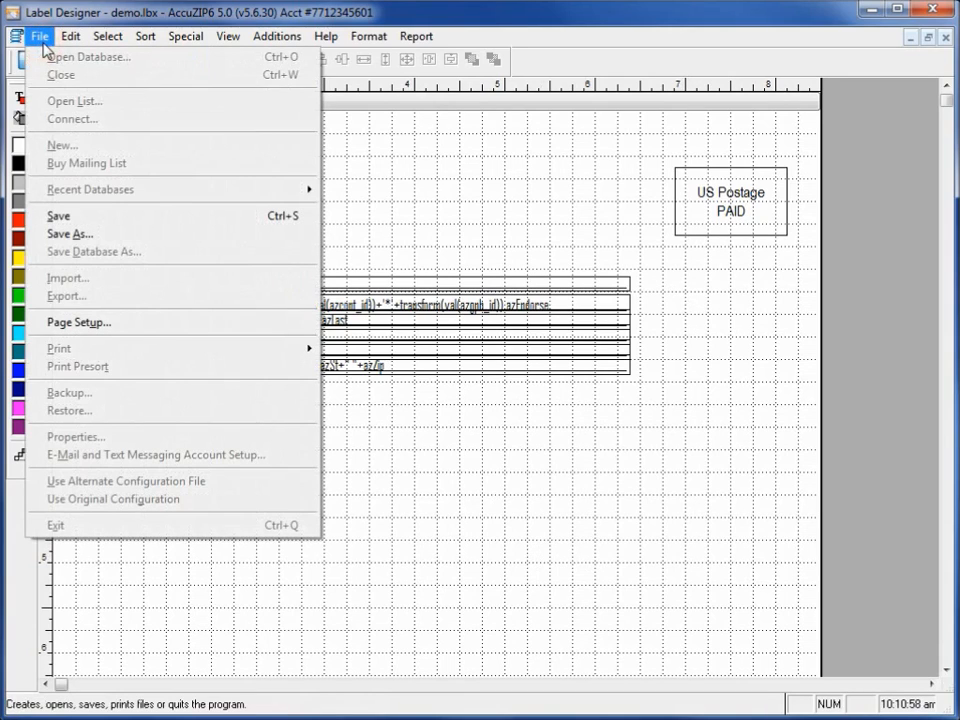
pyautogui.click(115, 324)
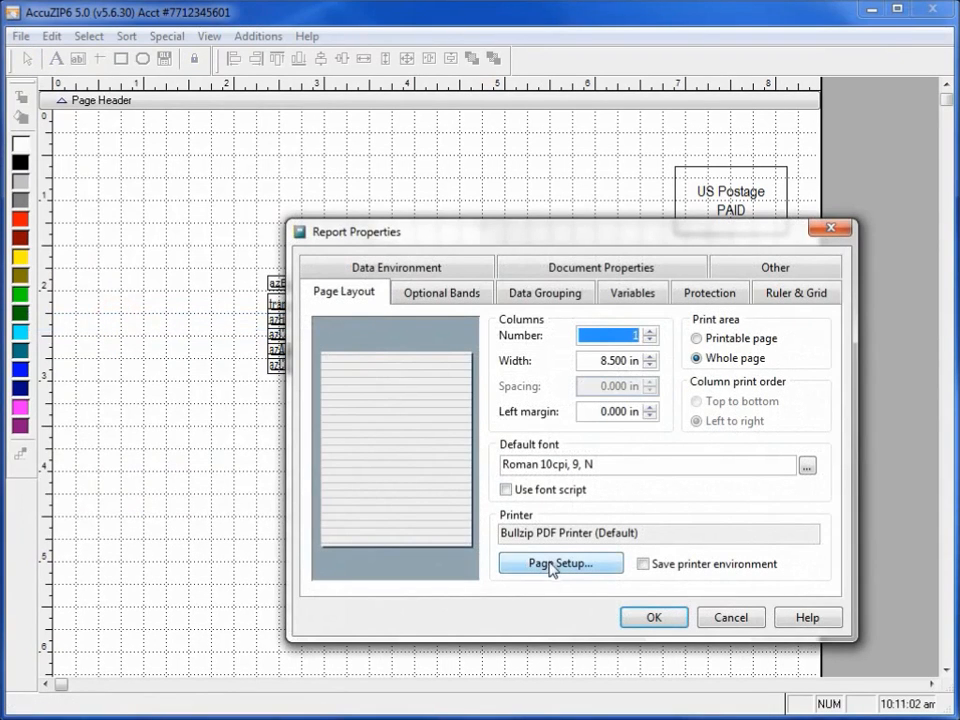
pyautogui.click(551, 566)
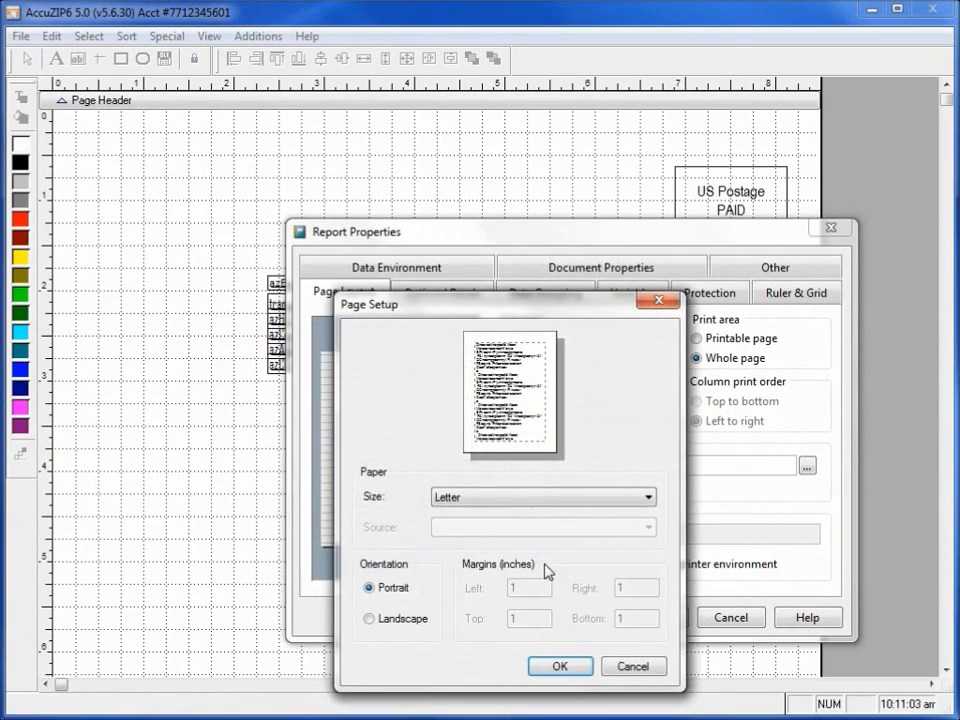
pyautogui.click(500, 506)
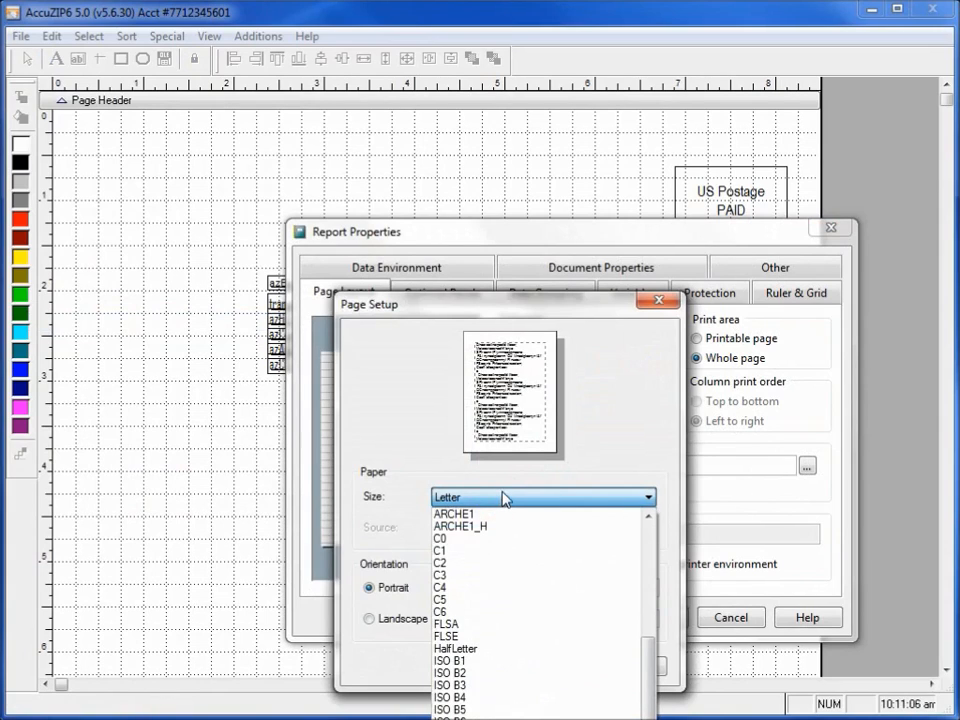
pyautogui.click(480, 718)
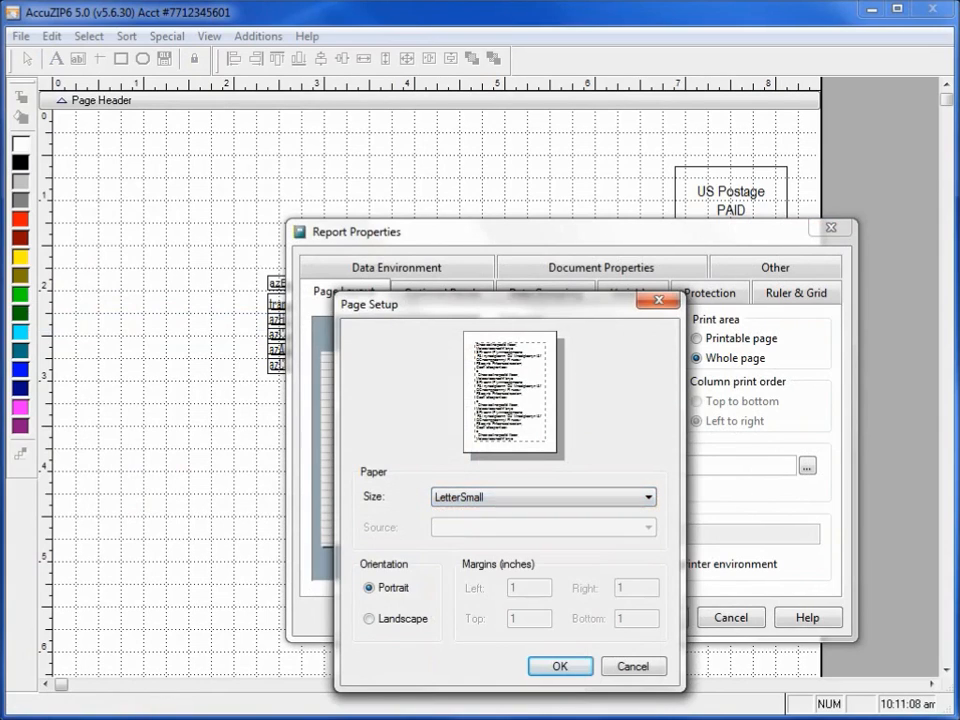
pyautogui.click(482, 498)
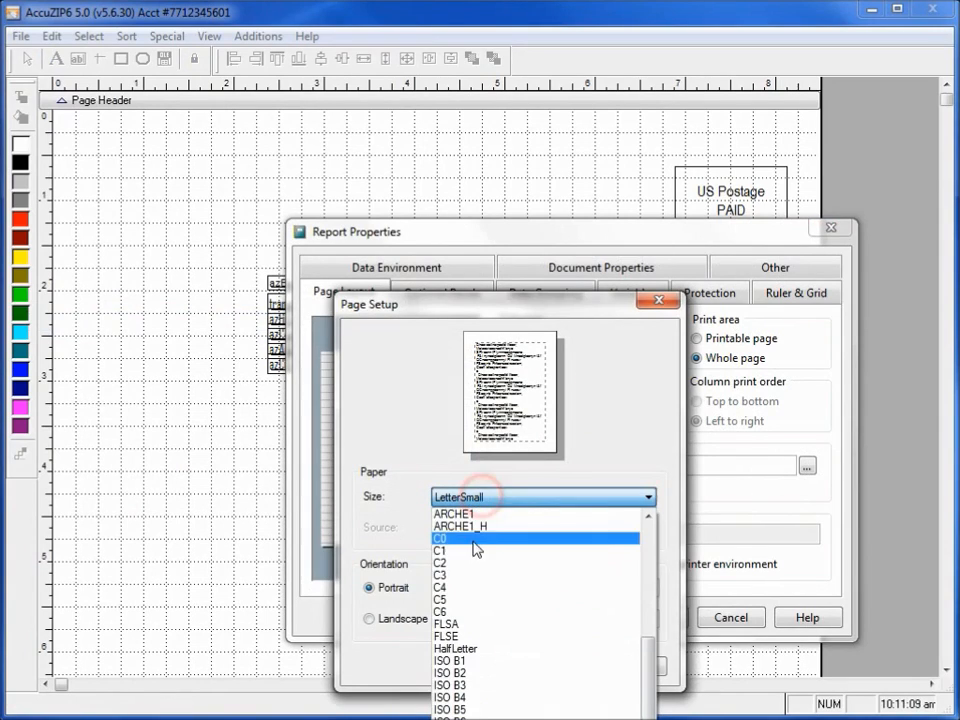
pyautogui.click(485, 648)
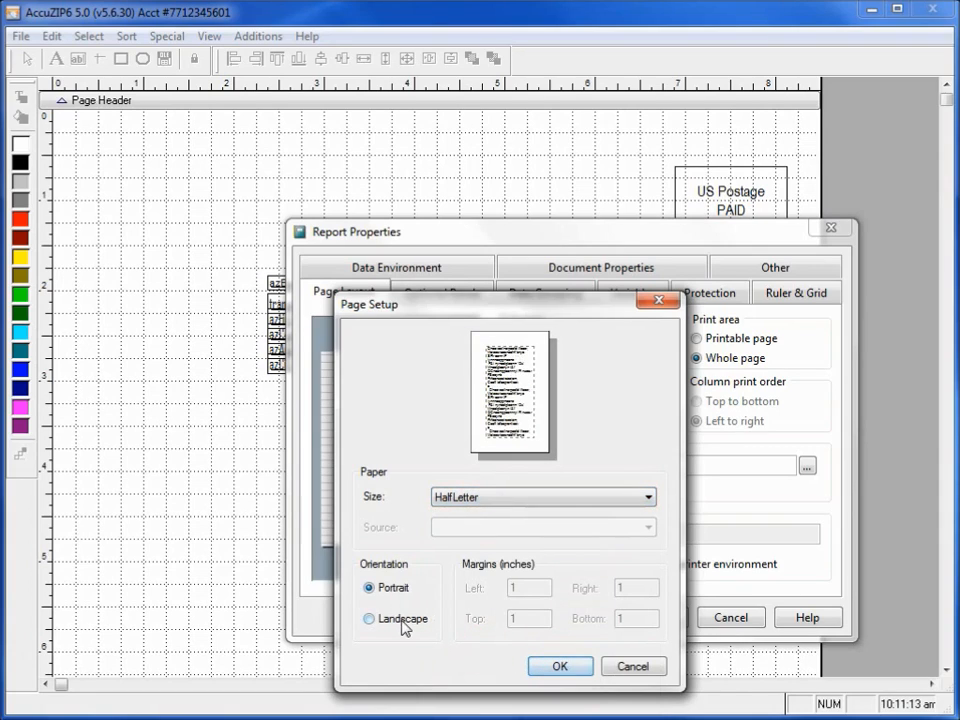
pyautogui.click(560, 666)
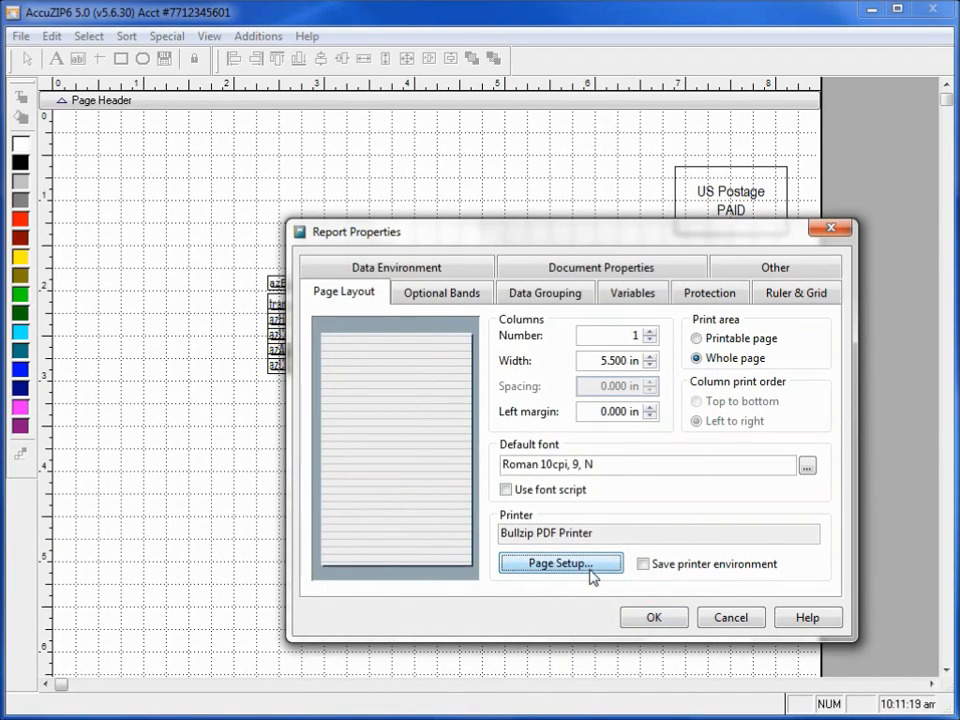
# Change the HalfLetter page orientation to Landscape and apply the page layout.
pyautogui.click(589, 566)
pyautogui.click(403, 618)
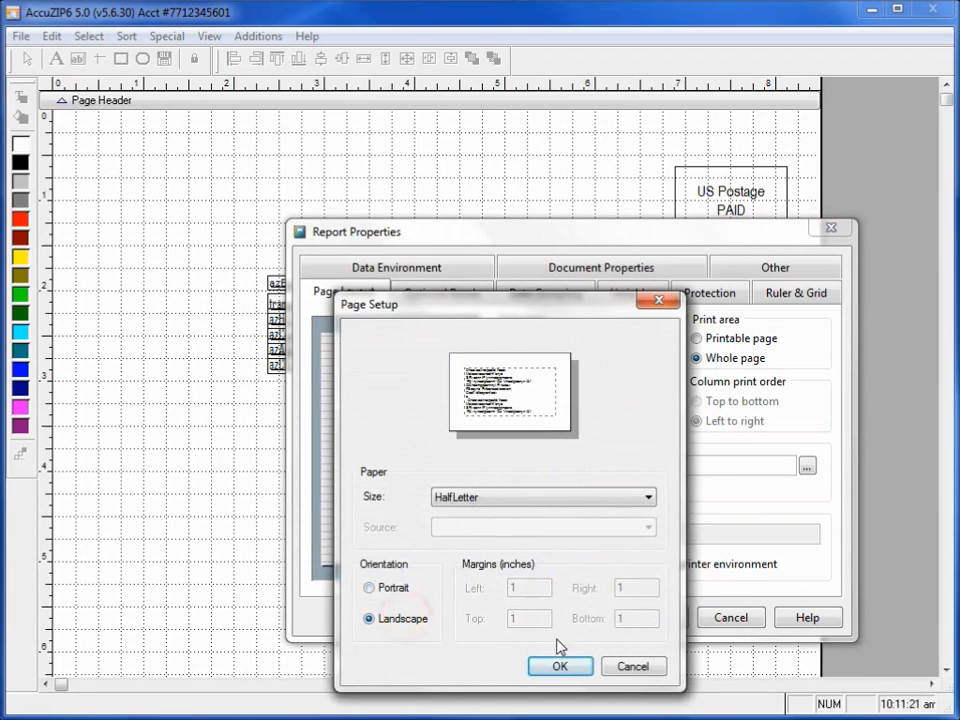
pyautogui.click(557, 667)
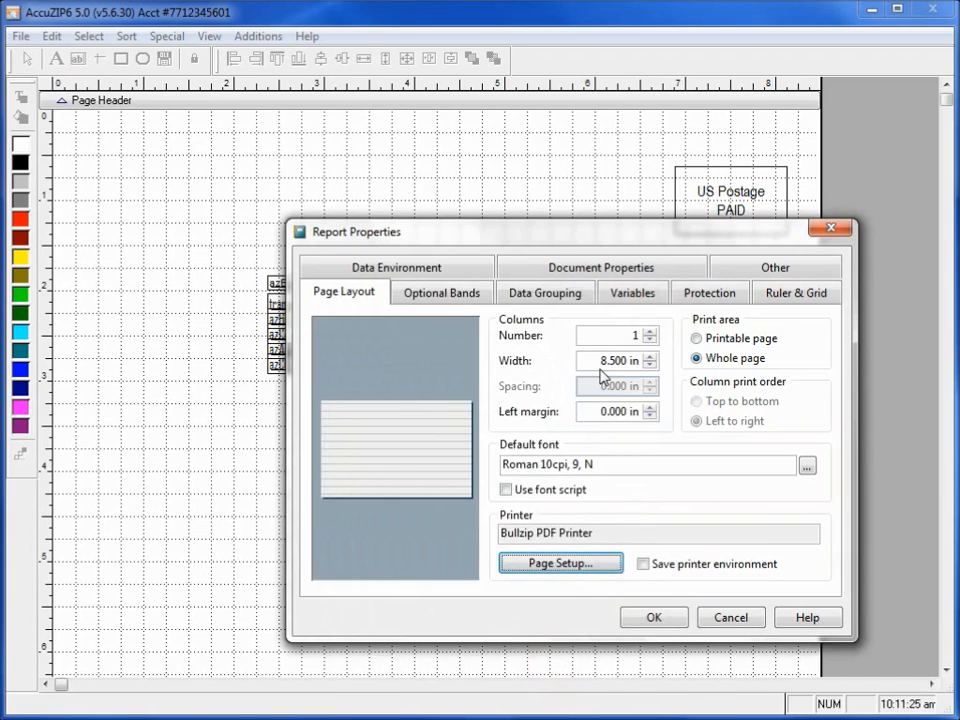
pyautogui.click(666, 624)
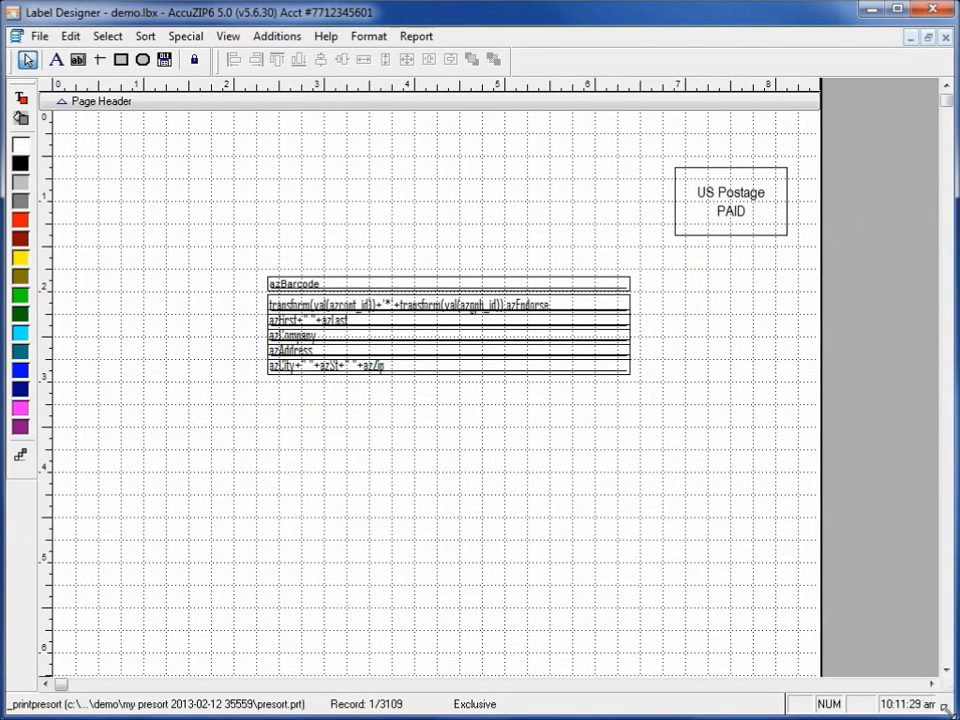
# Set the Detail band's height to 5.5 in.
pyautogui.moveTo(946, 669); pyautogui.dragTo(946, 669)
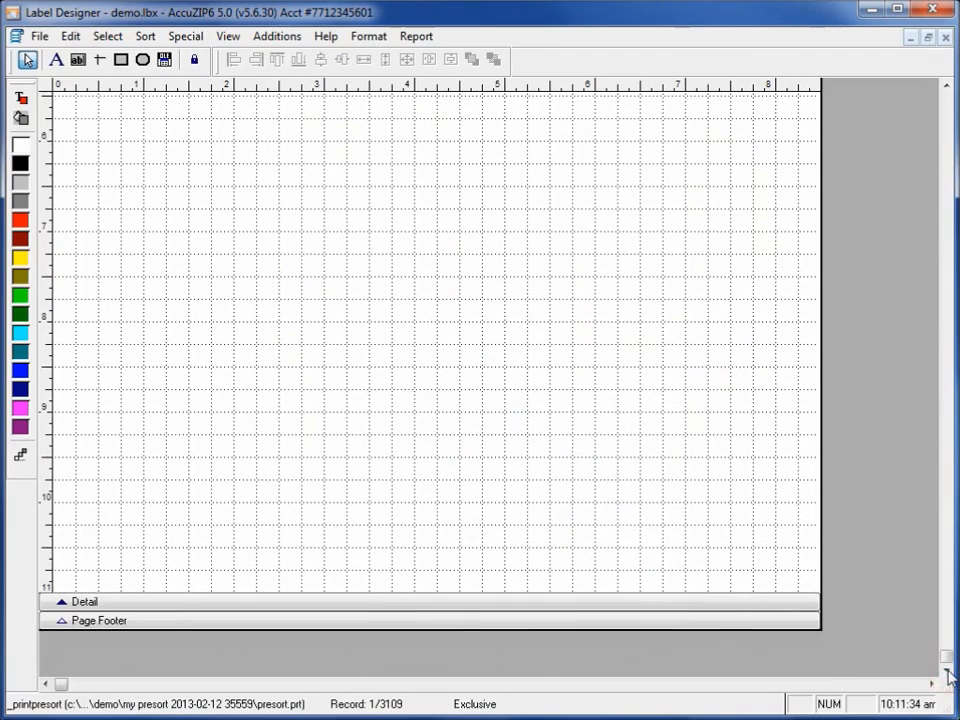
pyautogui.doubleClick(135, 601)
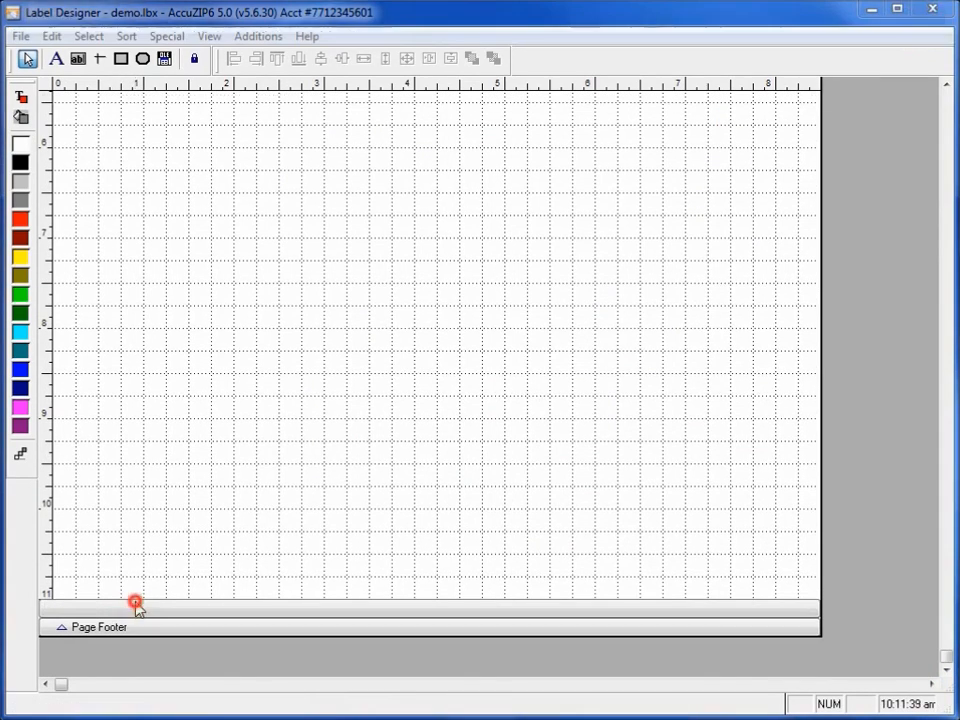
pyautogui.click(410, 241)
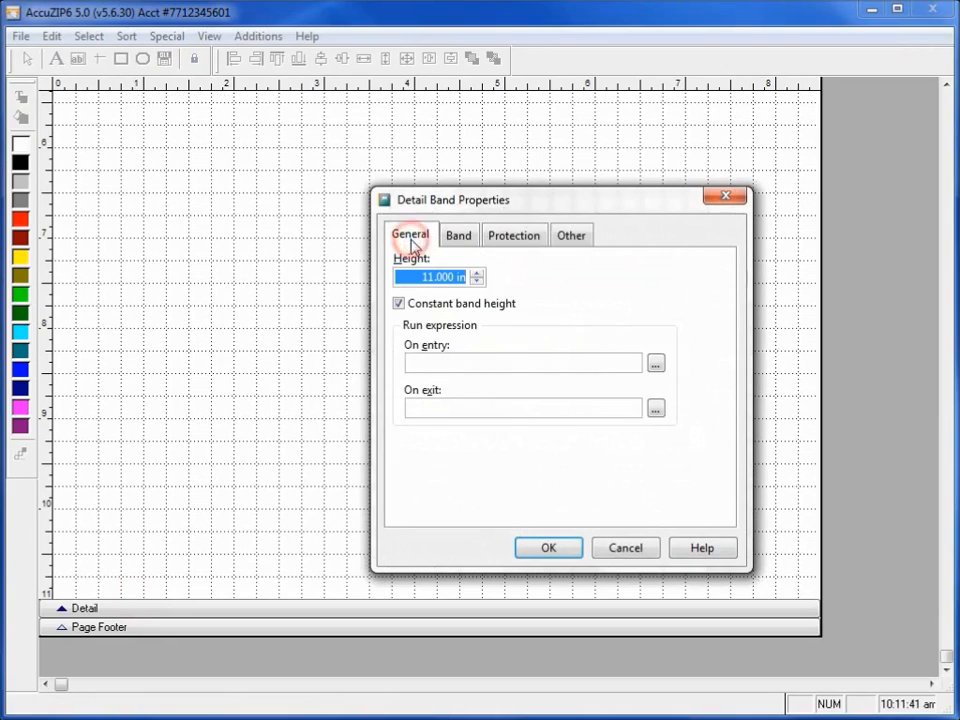
pyautogui.write('5')
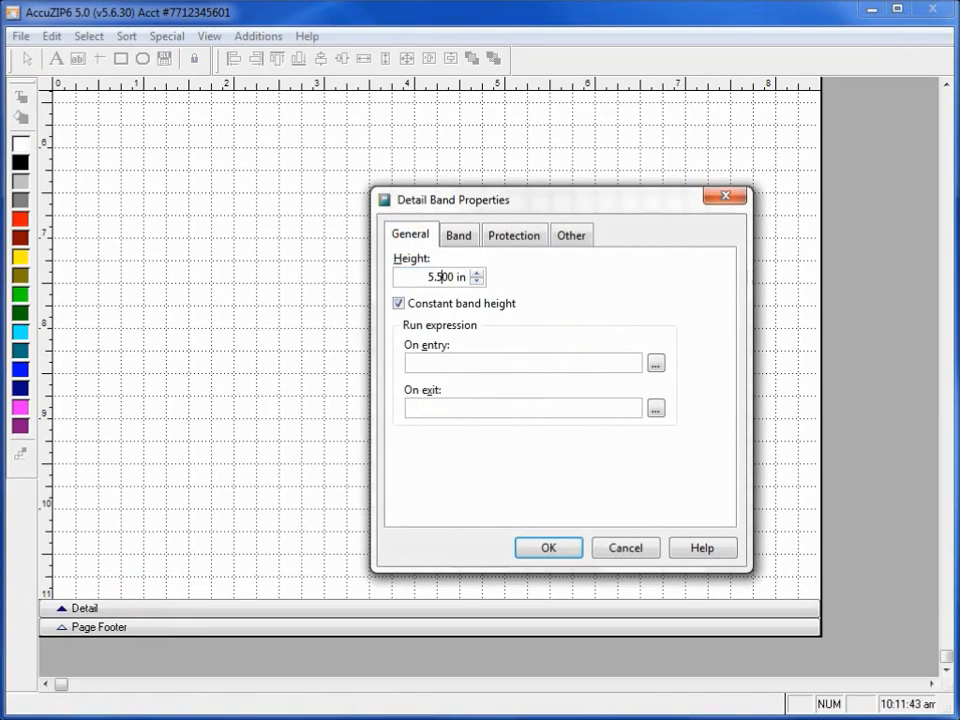
pyautogui.click(567, 550)
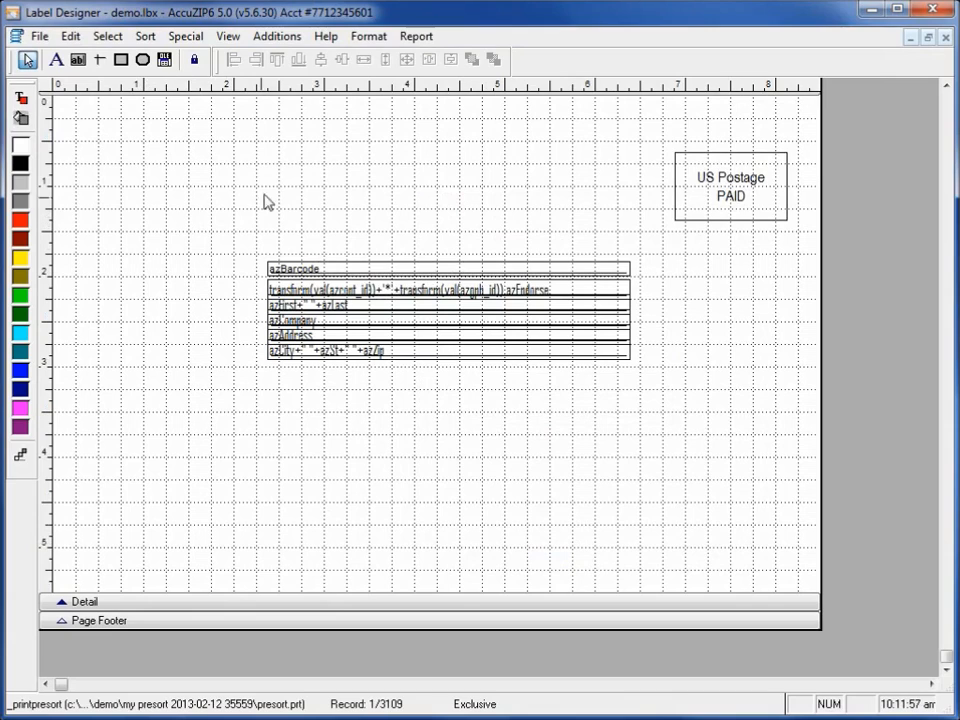
# Move the barcode and address fields to the page's left edge, about 3.3 in down, and the framed postage label to about 2.9 in across.
pyautogui.moveTo(197, 173); pyautogui.dragTo(648, 477)
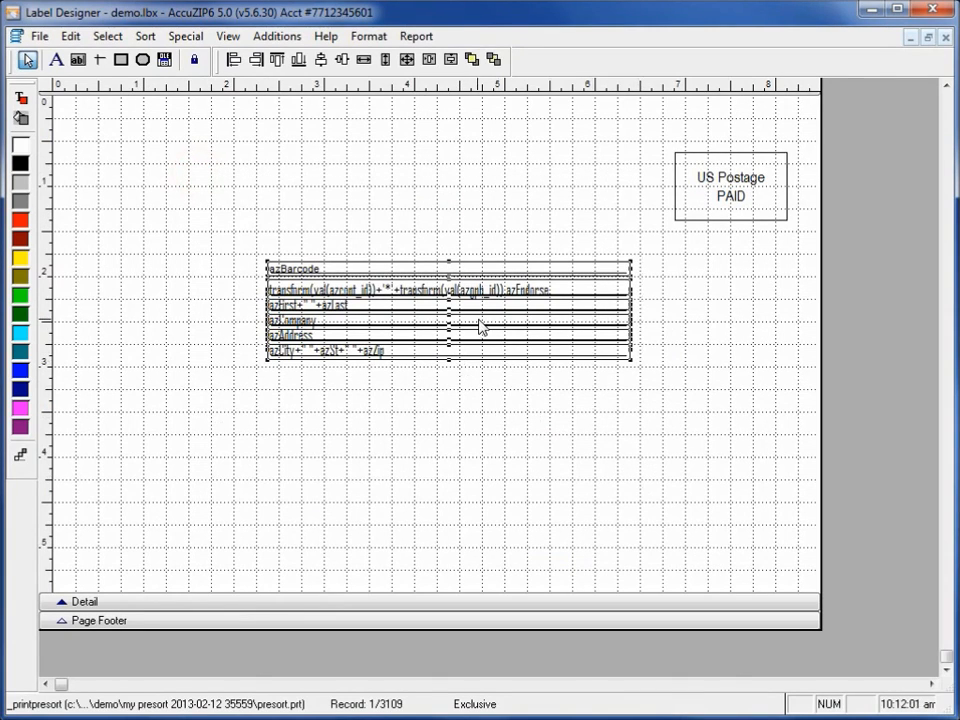
pyautogui.moveTo(481, 326); pyautogui.dragTo(272, 464)
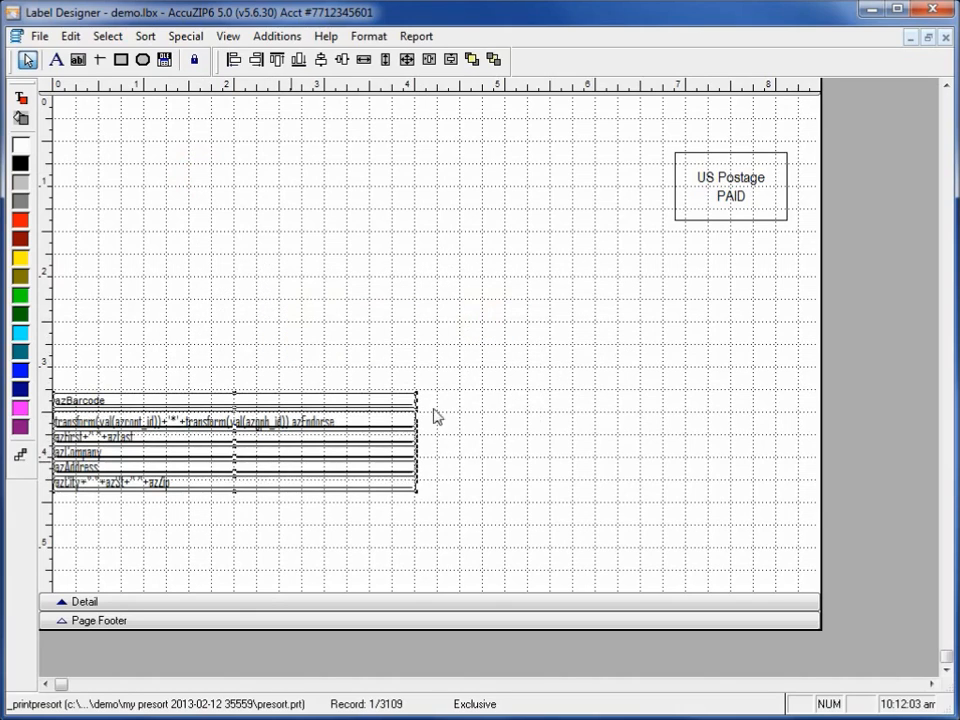
pyautogui.moveTo(776, 310); pyautogui.dragTo(705, 140)
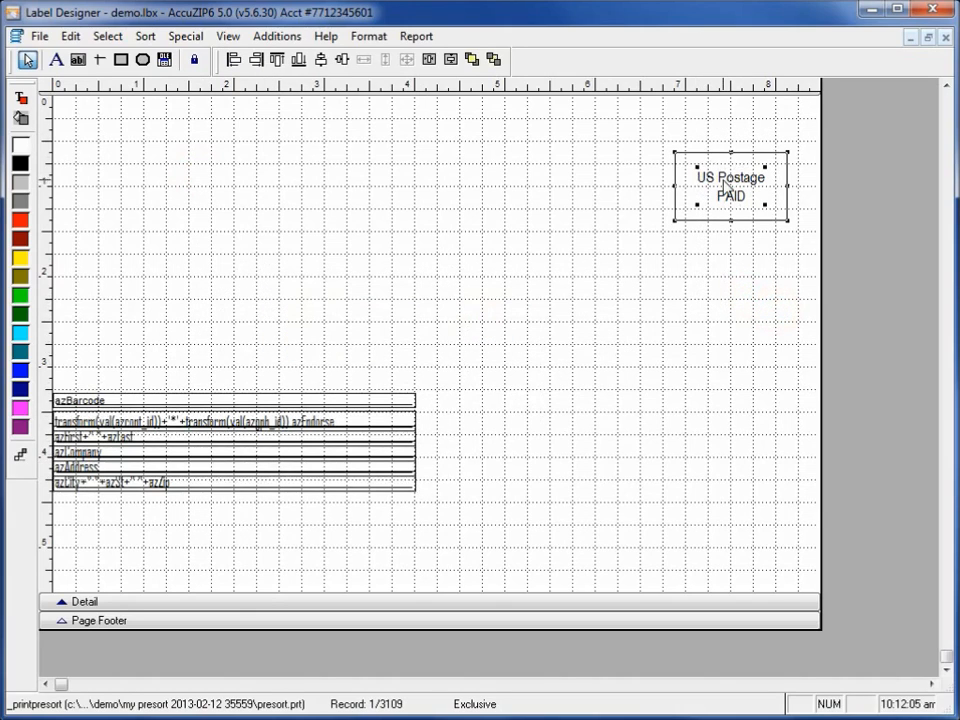
pyautogui.moveTo(730, 185); pyautogui.dragTo(369, 197)
pyautogui.click(701, 294)
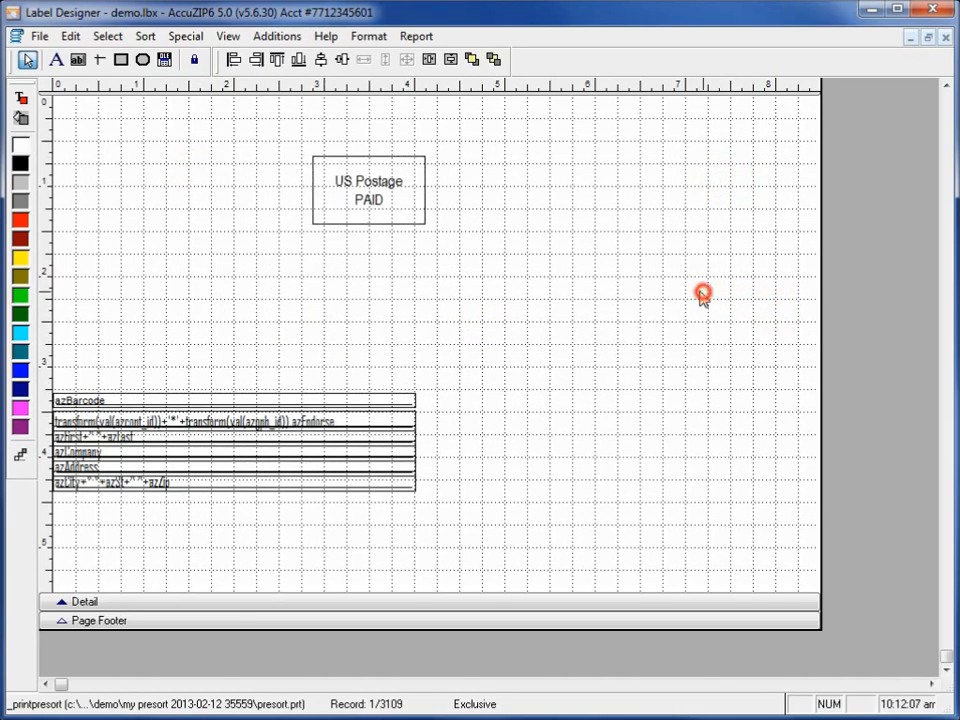
# Set the page layout to 2 columns with a column width of 4 in.
pyautogui.click(40, 36)
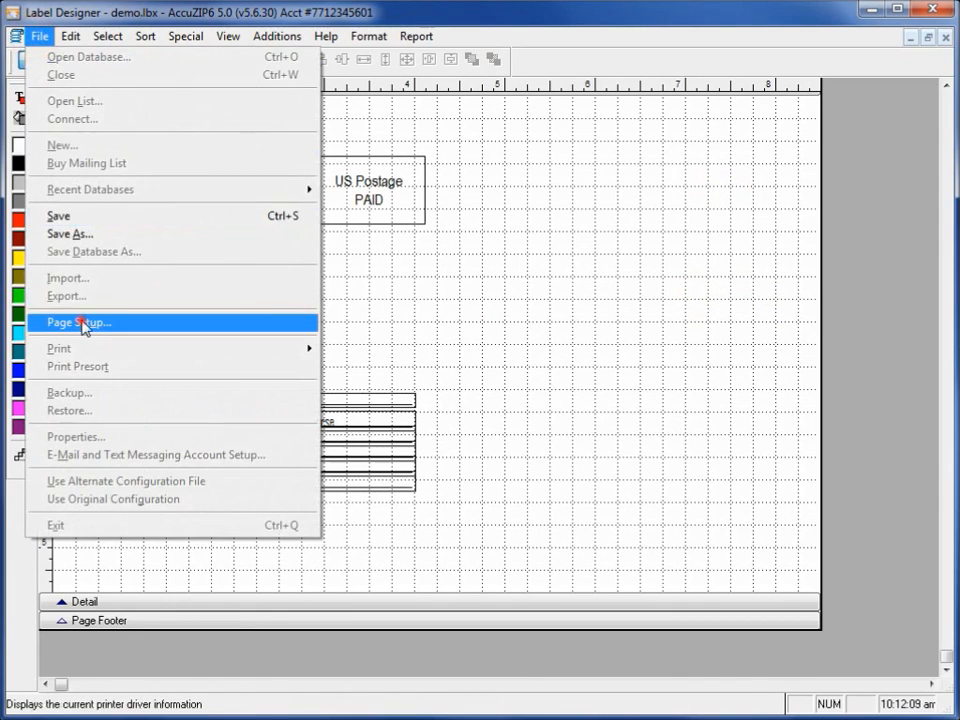
pyautogui.click(86, 324)
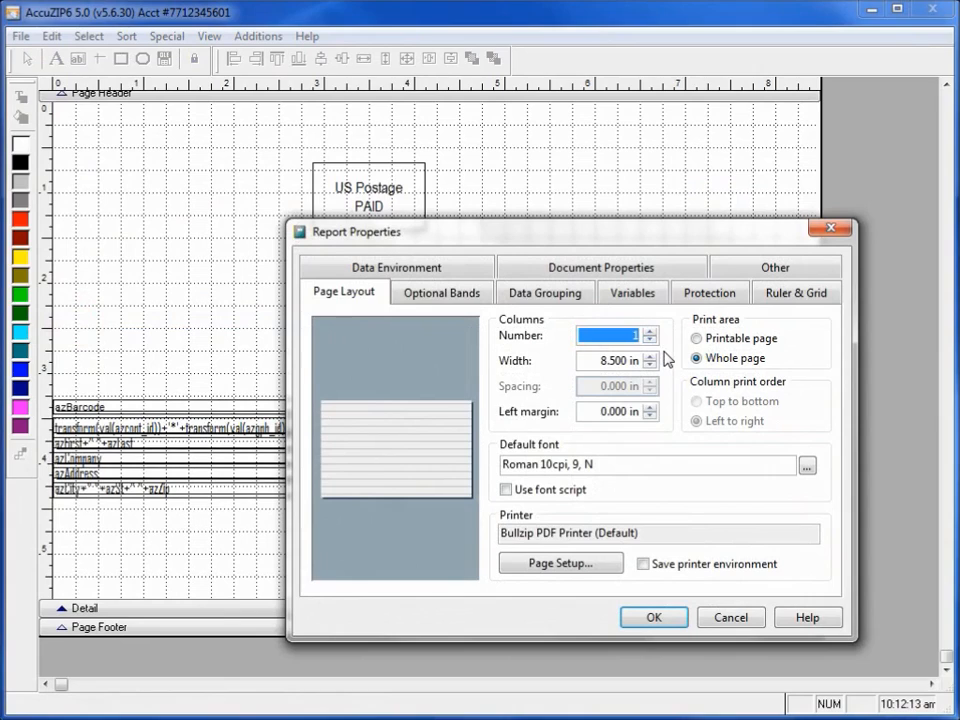
pyautogui.write('2')
pyautogui.press('Tab')
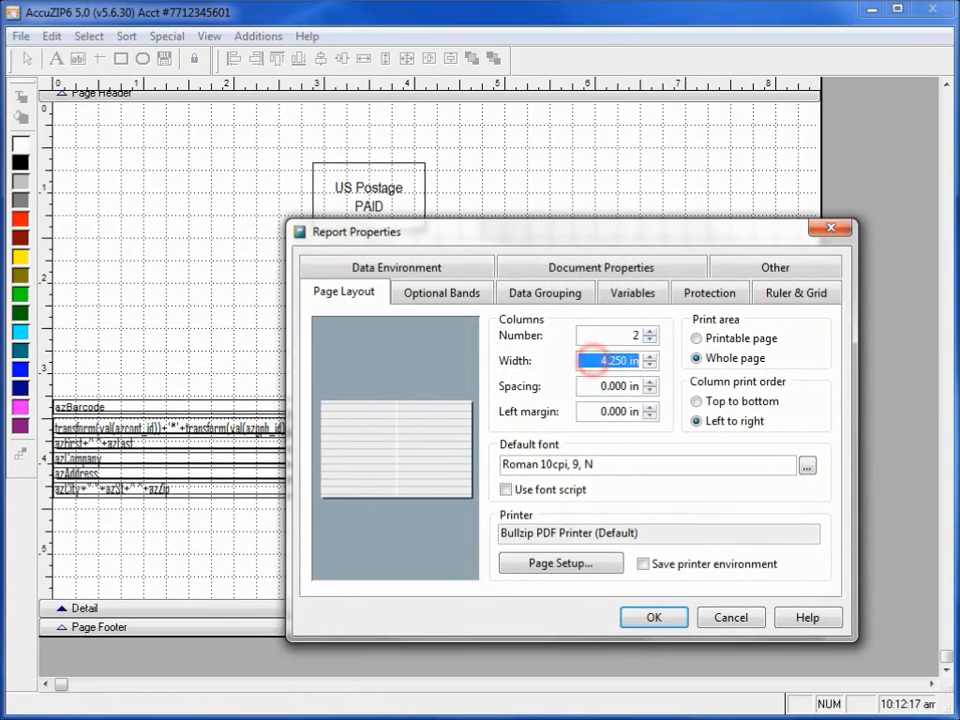
pyautogui.write('4')
pyautogui.press('Tab')
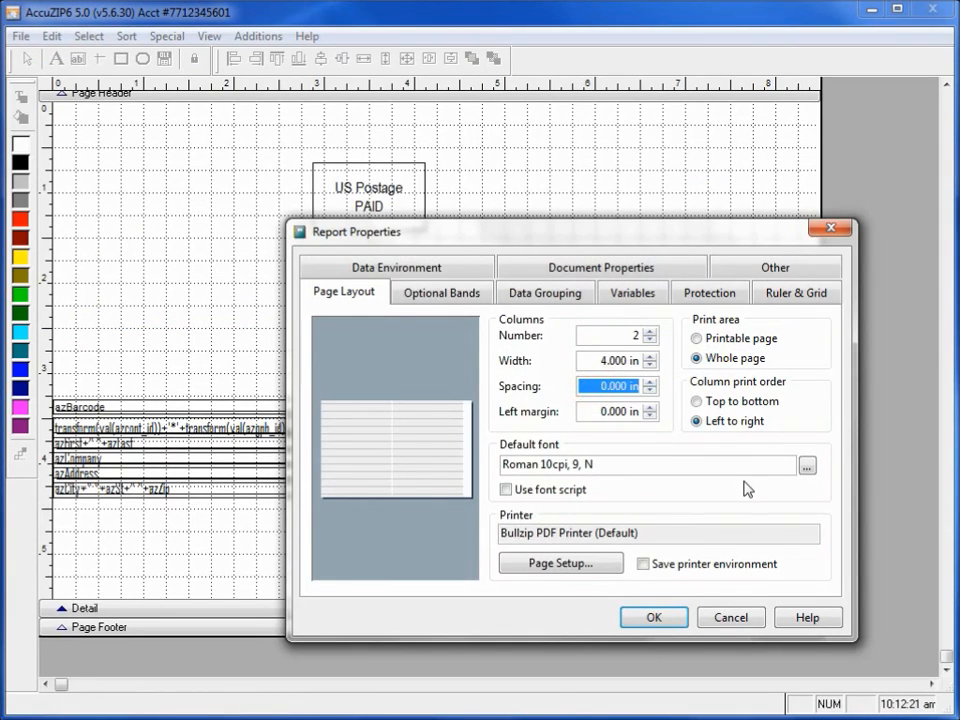
# Set the column spacing and the left margin to 0.25 in each and apply the page layout.
pyautogui.click(604, 386)
pyautogui.write('25')
pyautogui.press('Tab')
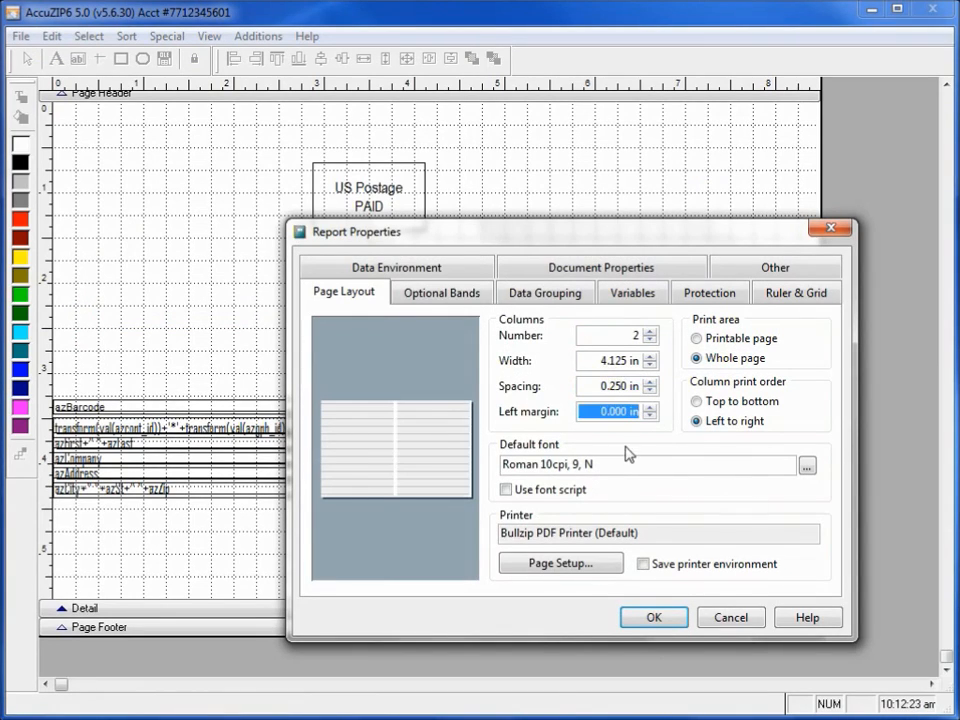
pyautogui.click(604, 411)
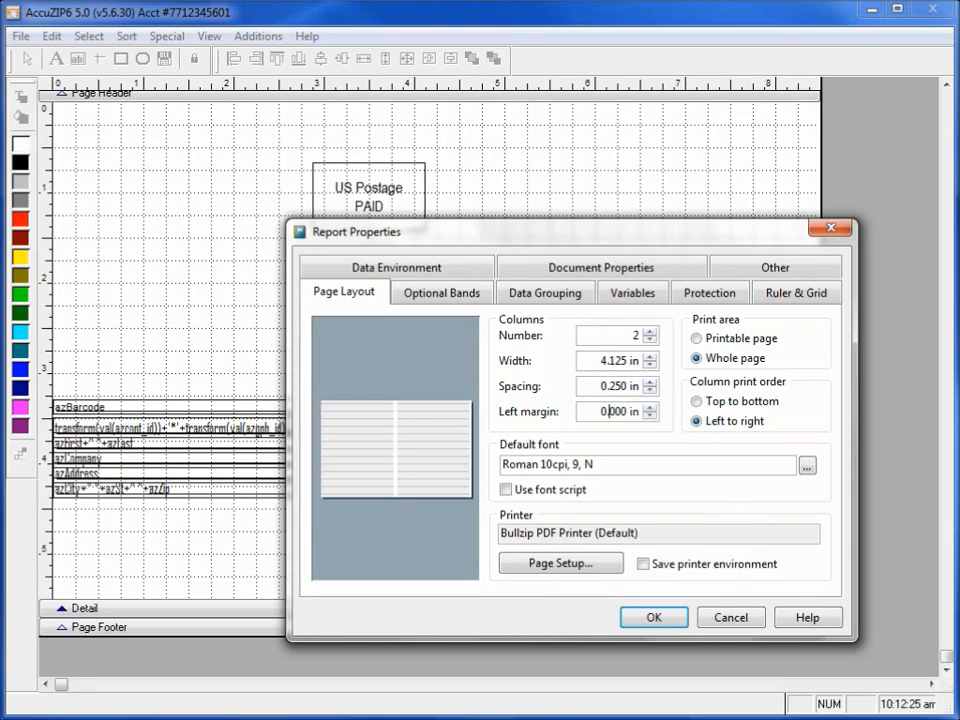
pyautogui.write('25')
pyautogui.press('Tab')
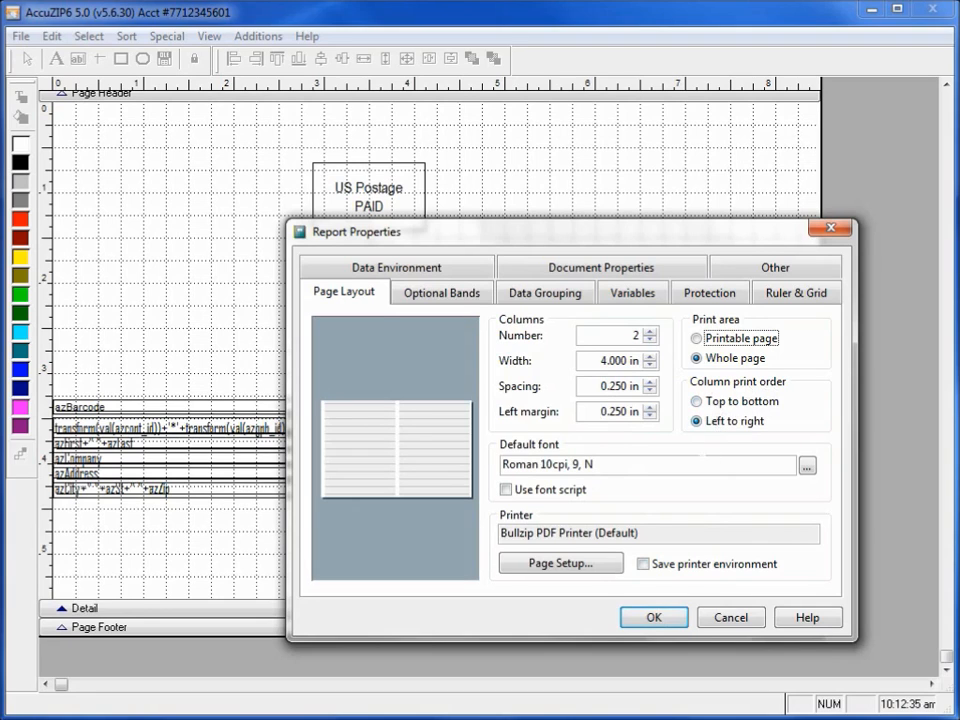
pyautogui.click(655, 619)
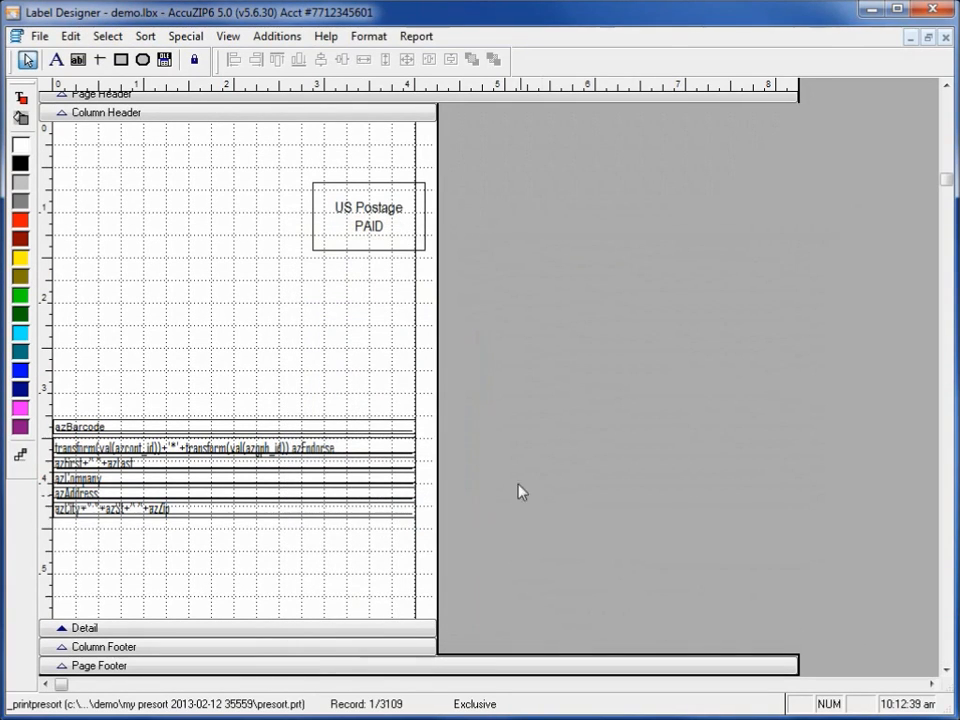
# Move the framed US Postage PAID label left within the column, to about 2.4 in across.
pyautogui.moveTo(300, 135); pyautogui.dragTo(388, 264)
pyautogui.moveTo(371, 221); pyautogui.dragTo(322, 215)
pyautogui.click(342, 340)
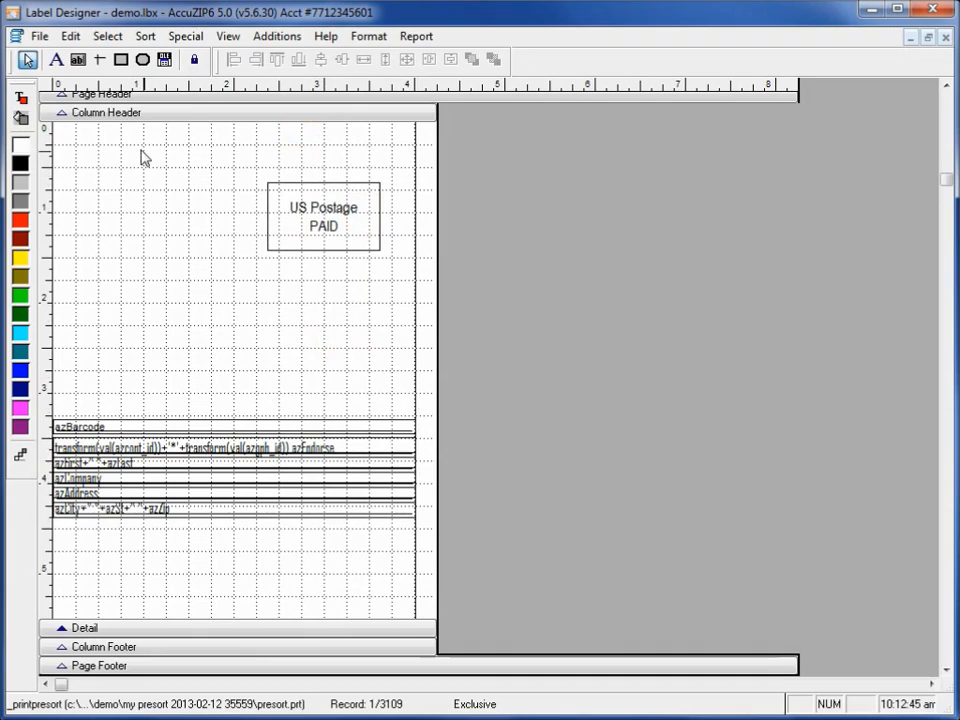
# Set the Page Header band's height to 0.5 in.
pyautogui.doubleClick(200, 95)
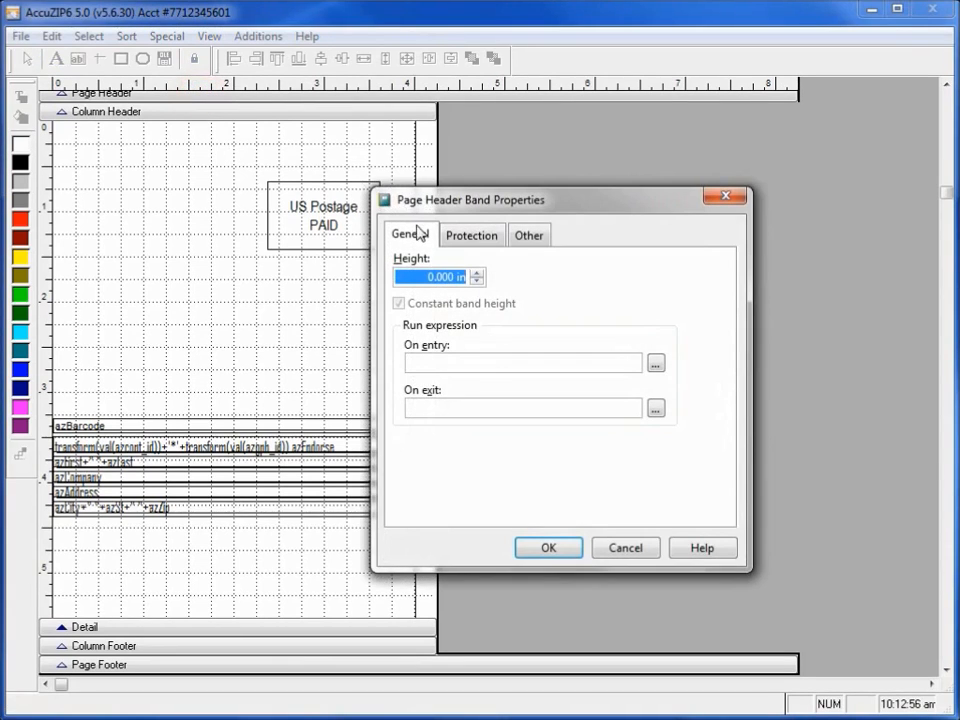
pyautogui.write('0.3')
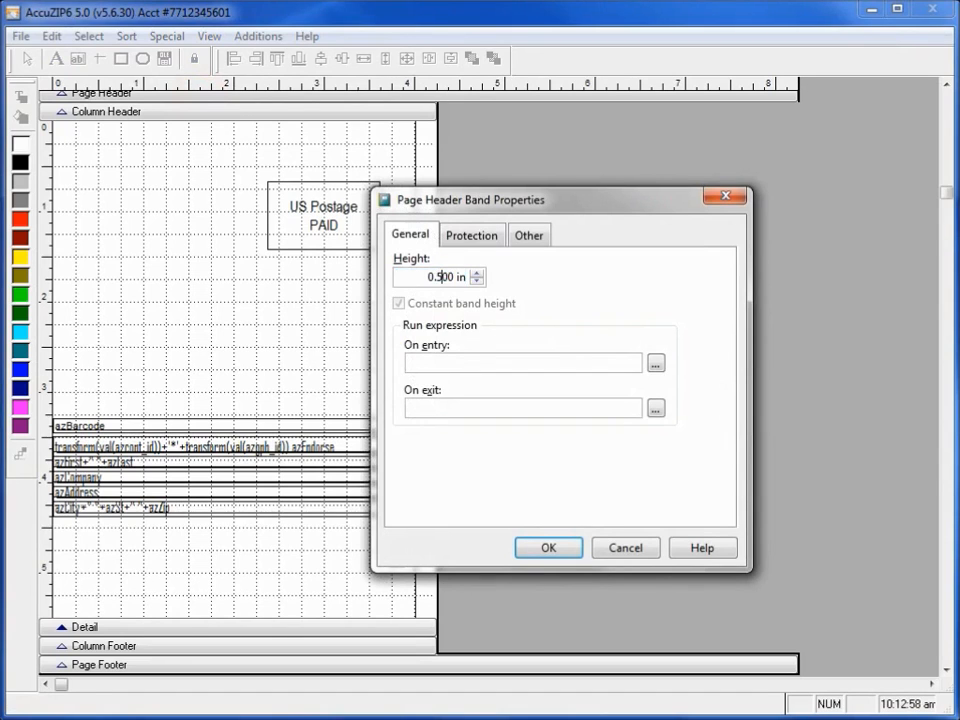
pyautogui.press('Return')
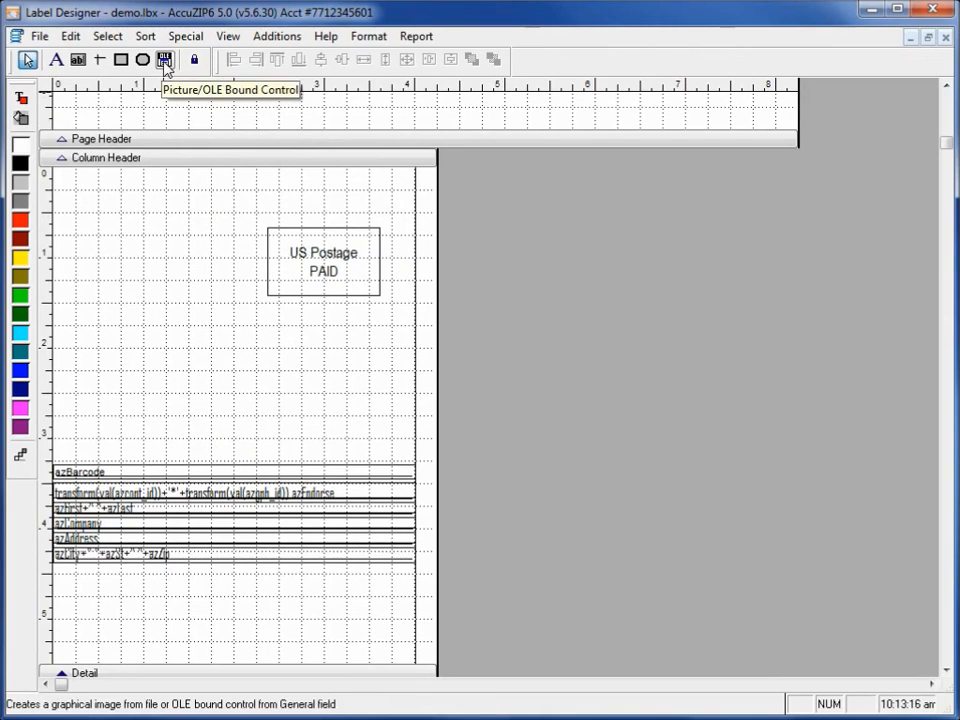
pyautogui.click(165, 62)
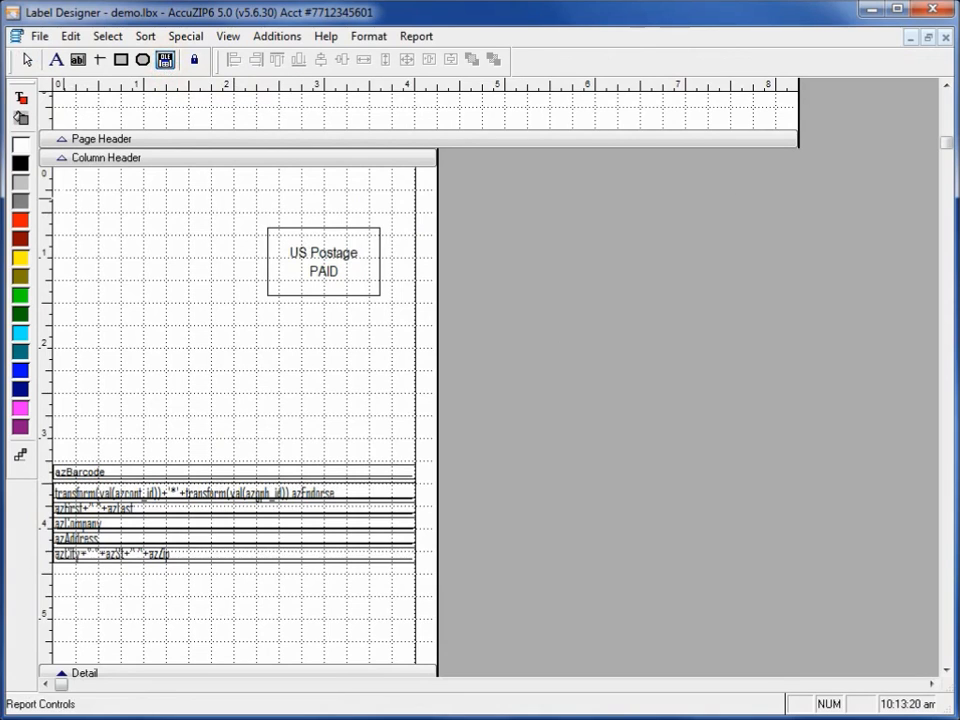
pyautogui.moveTo(64, 313); pyautogui.dragTo(392, 451)
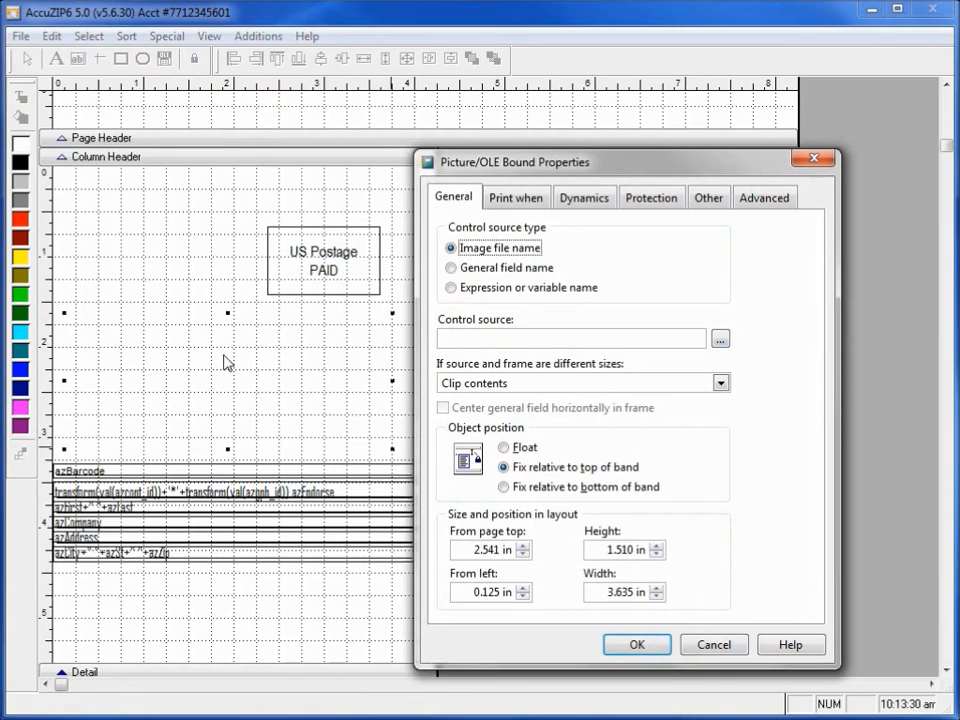
pyautogui.click(710, 645)
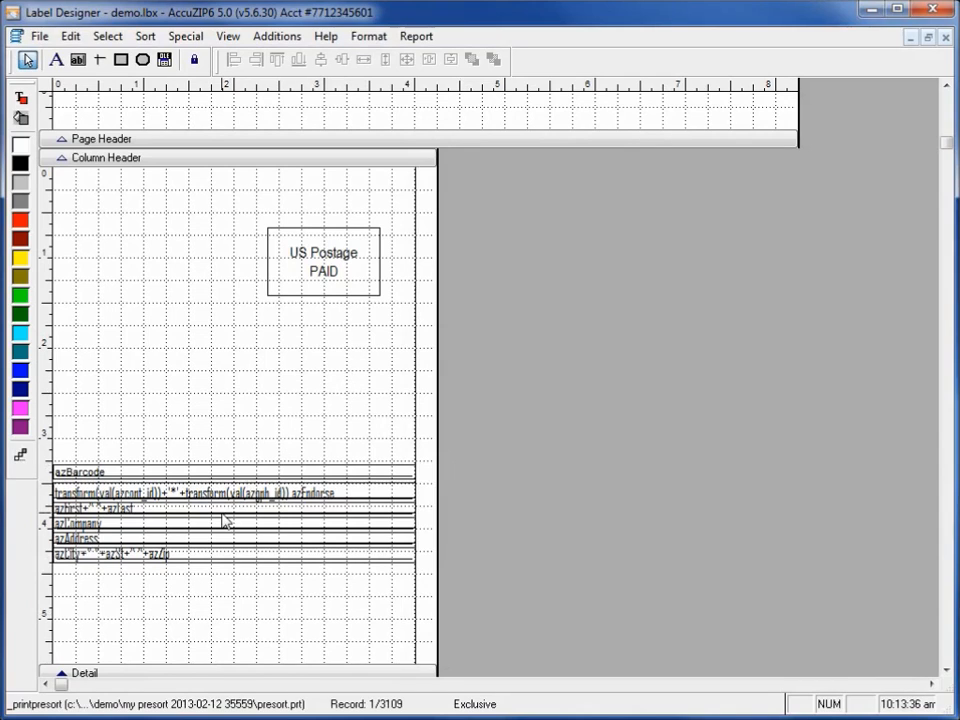
# Change the font of the five address fields below the barcode to Arial.
pyautogui.moveTo(309, 613)
pyautogui.mouseDown()
pyautogui.moveTo(111, 521)
pyautogui.moveTo(95, 486)
pyautogui.mouseUp()
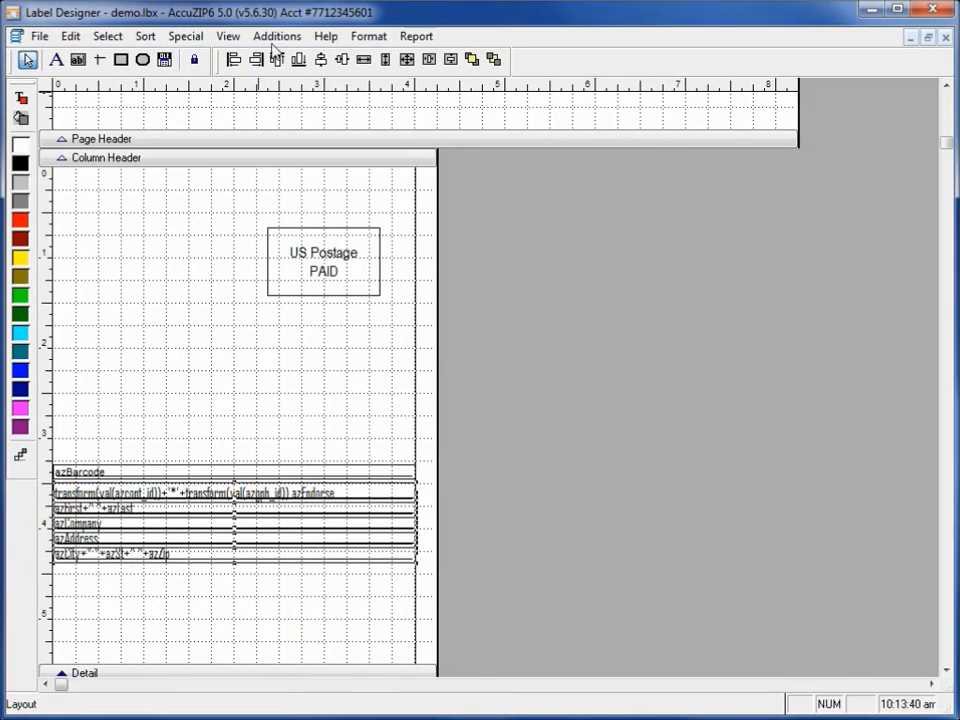
pyautogui.click(368, 37)
pyautogui.click(378, 259)
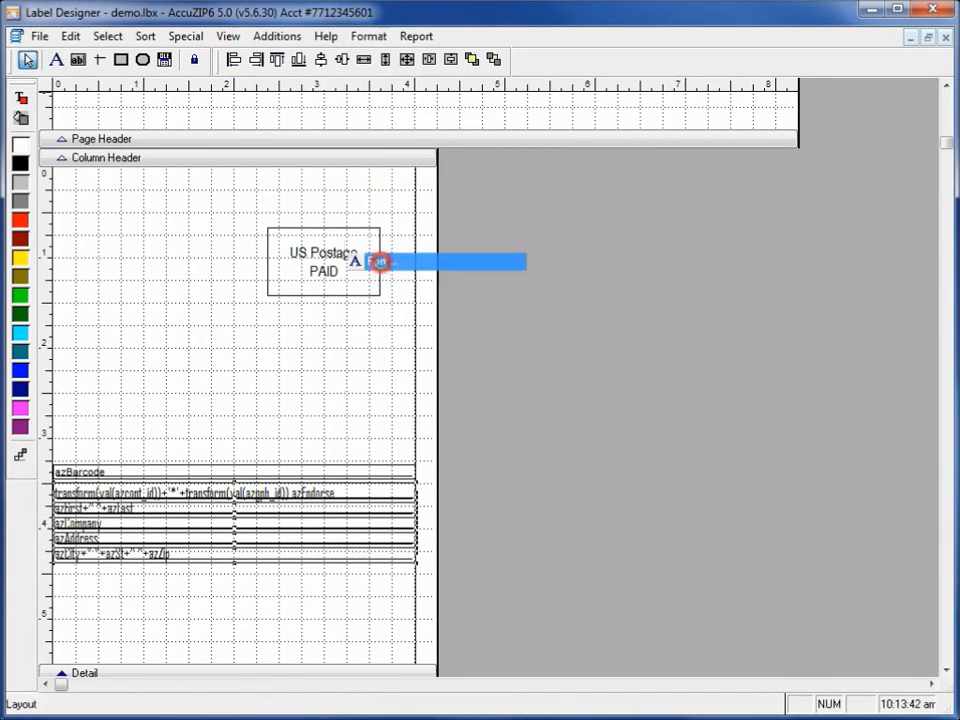
pyautogui.click(52, 260)
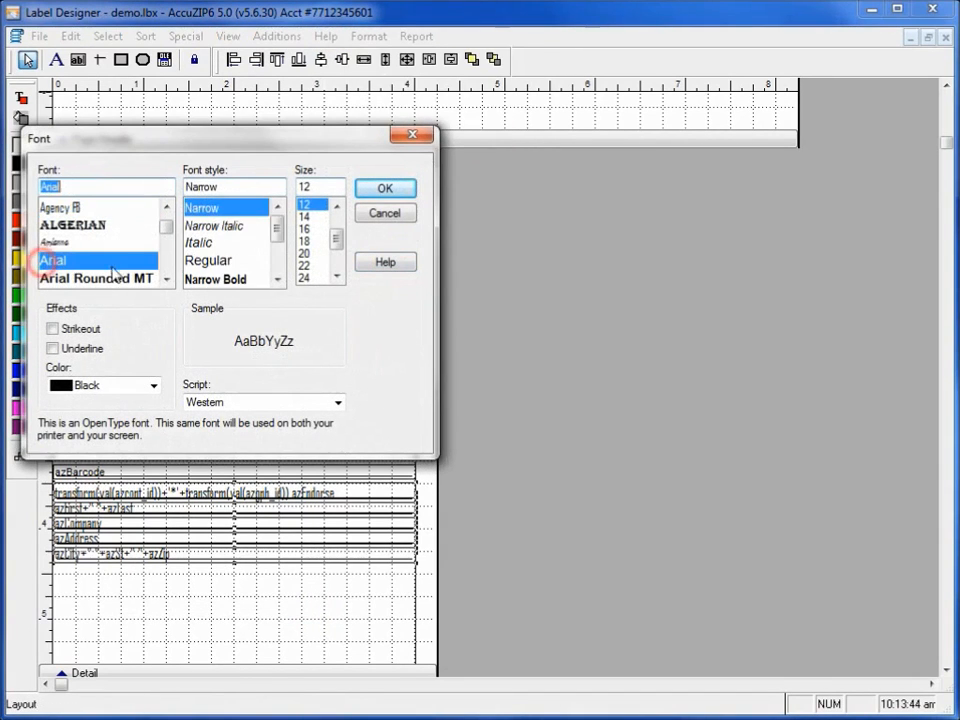
pyautogui.click(371, 190)
pyautogui.click(221, 619)
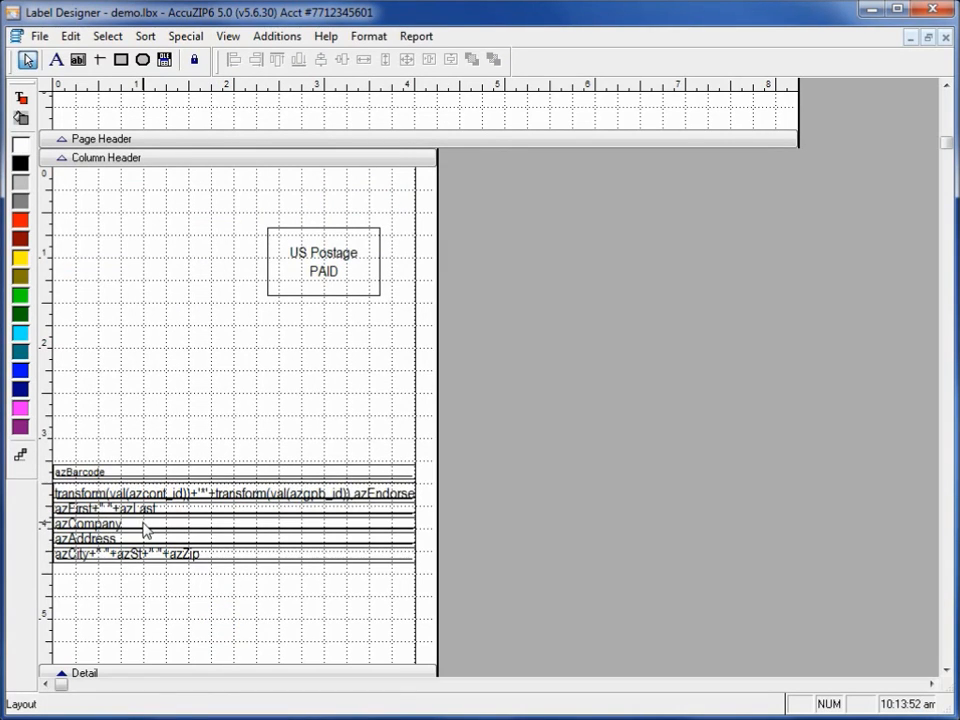
# Replace the azCompany field's expression with address2.
pyautogui.doubleClick(143, 524)
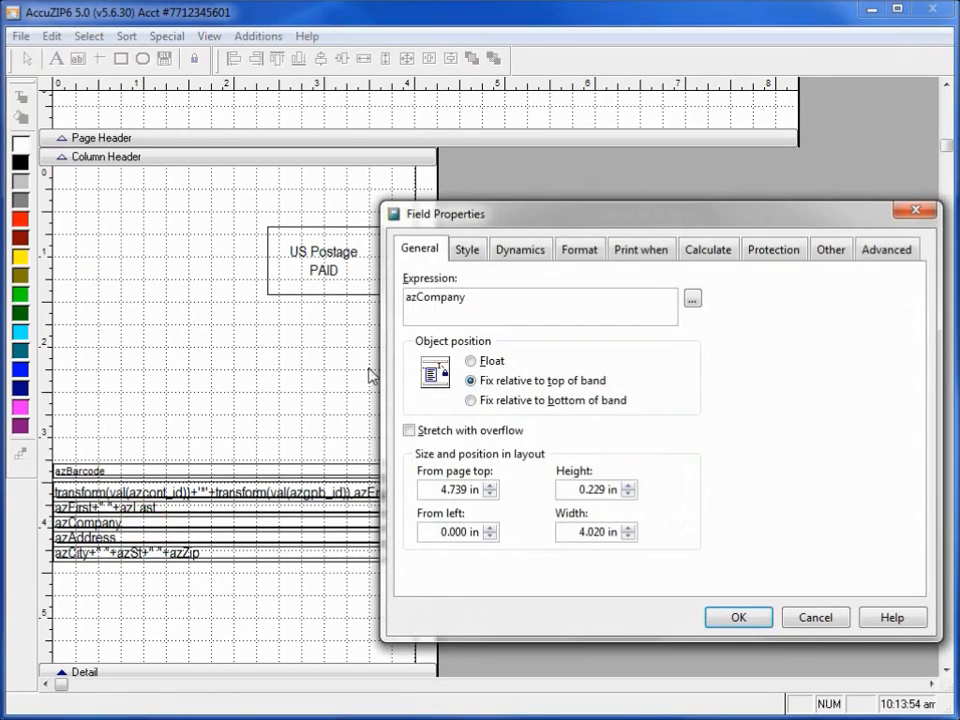
pyautogui.doubleClick(499, 309)
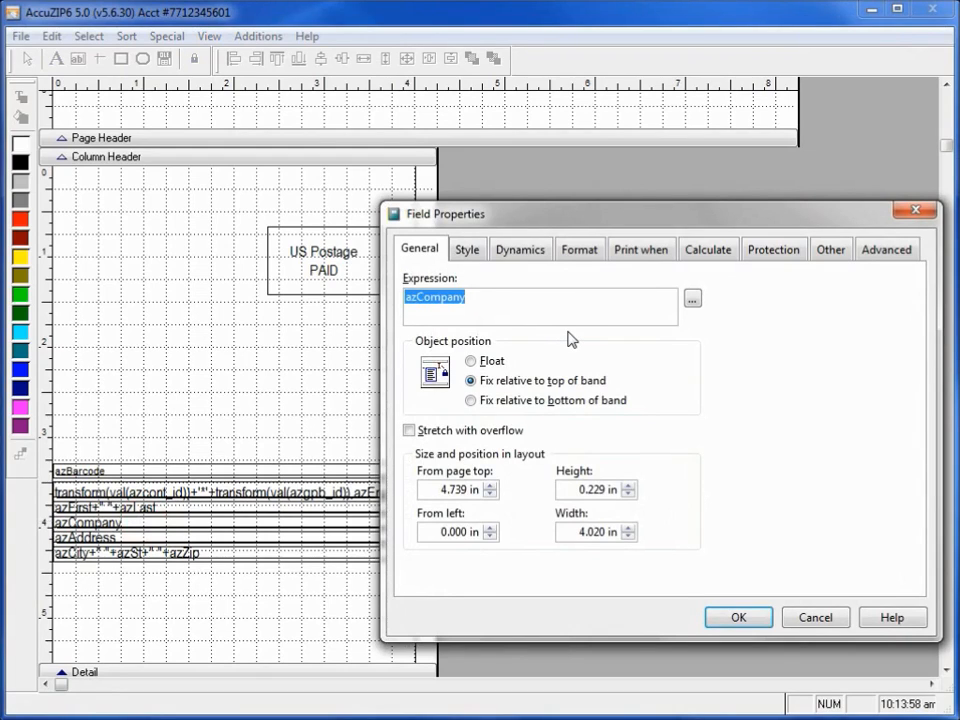
pyautogui.write('address2')
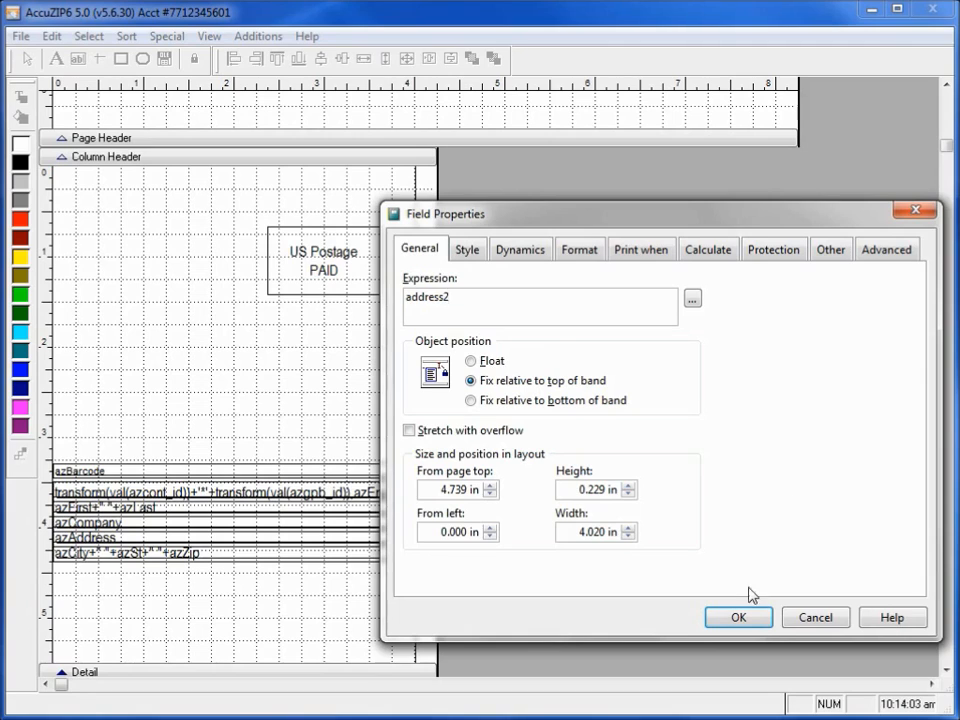
pyautogui.click(736, 616)
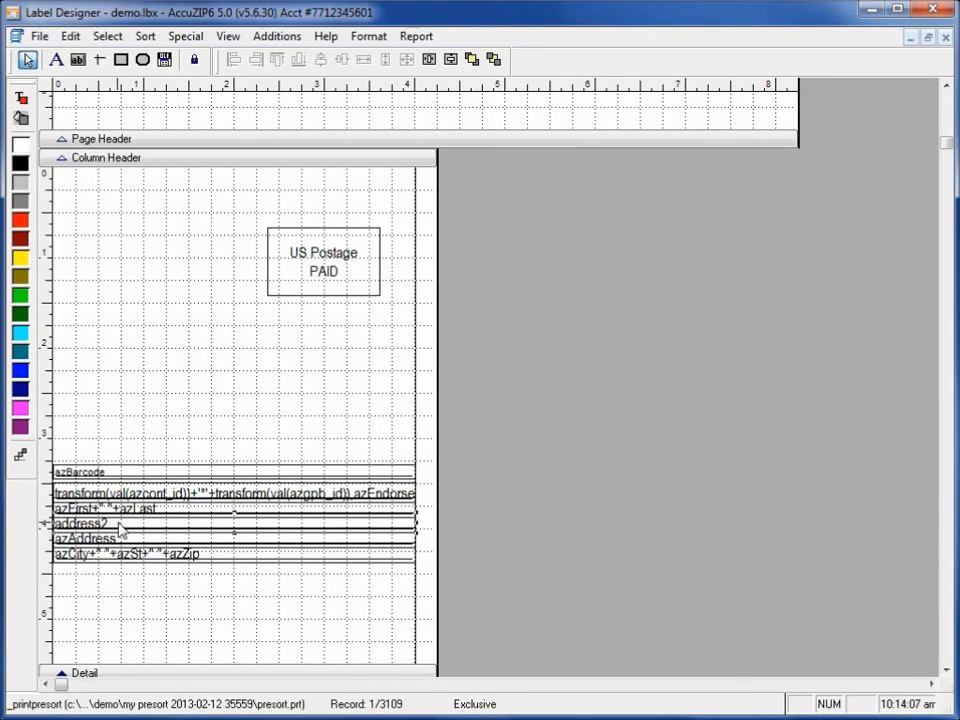
# Increase the vertical spacing between the five address fields below the barcode by one increment.
pyautogui.moveTo(350, 630); pyautogui.dragTo(88, 492)
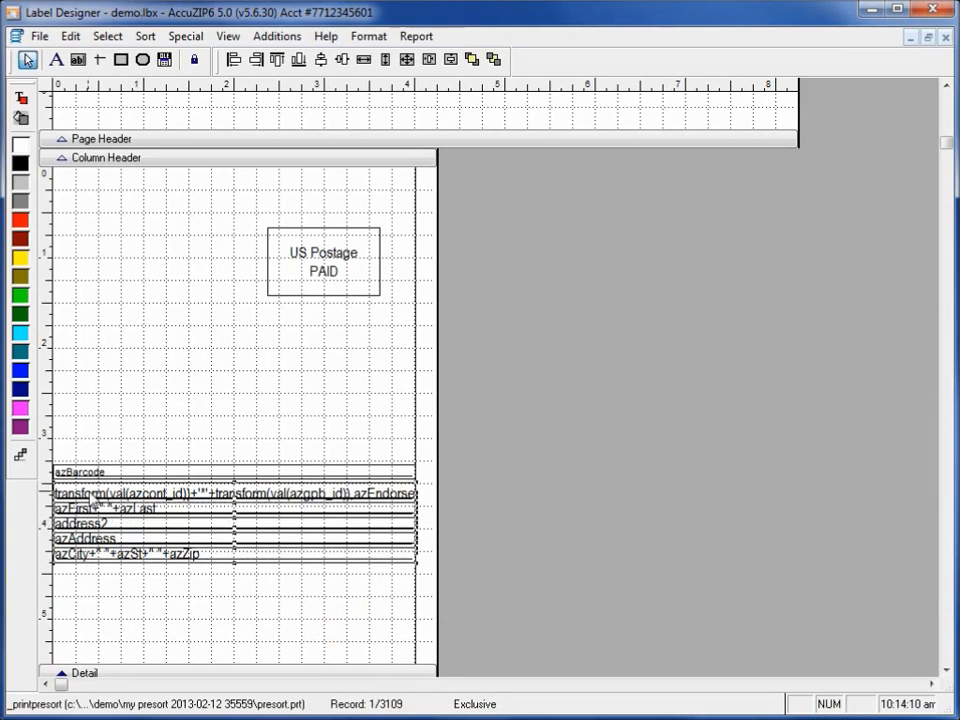
pyautogui.click(368, 36)
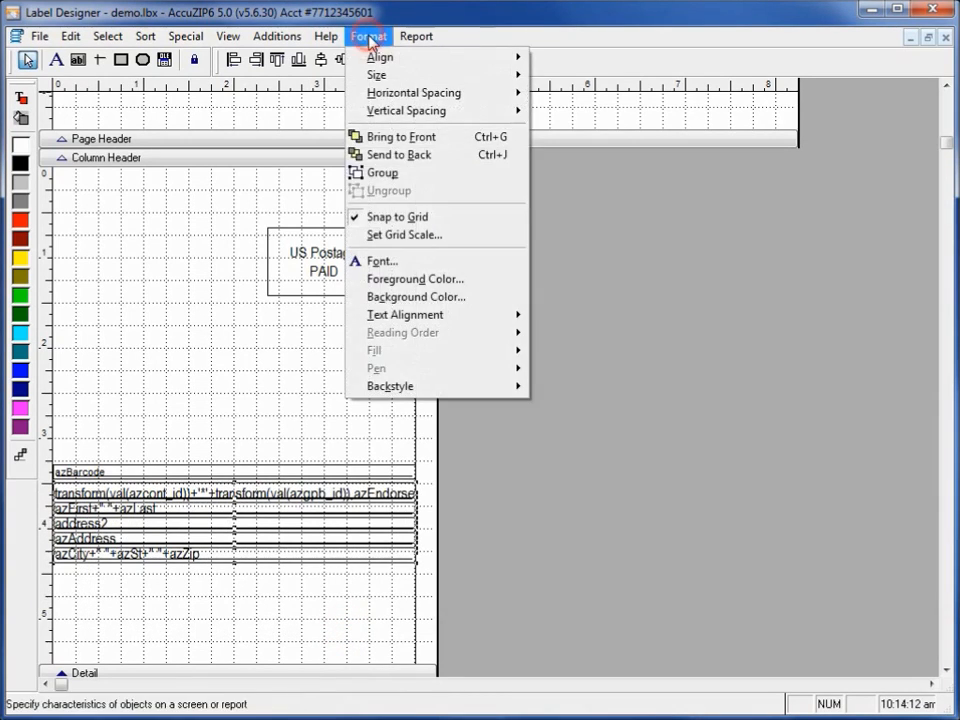
pyautogui.moveTo(506, 111)
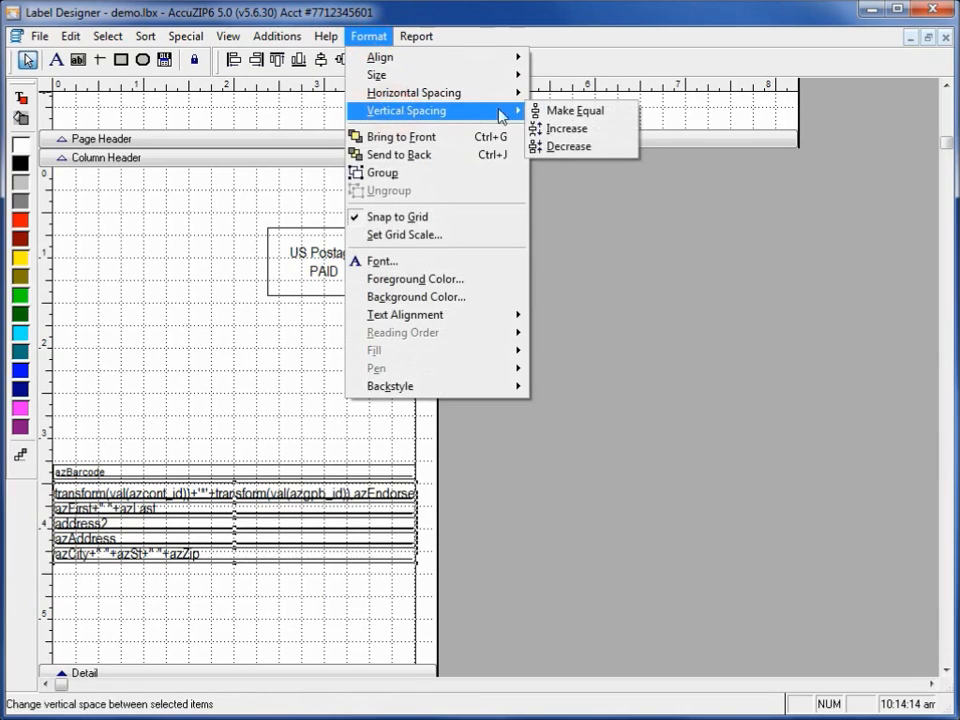
pyautogui.click(580, 130)
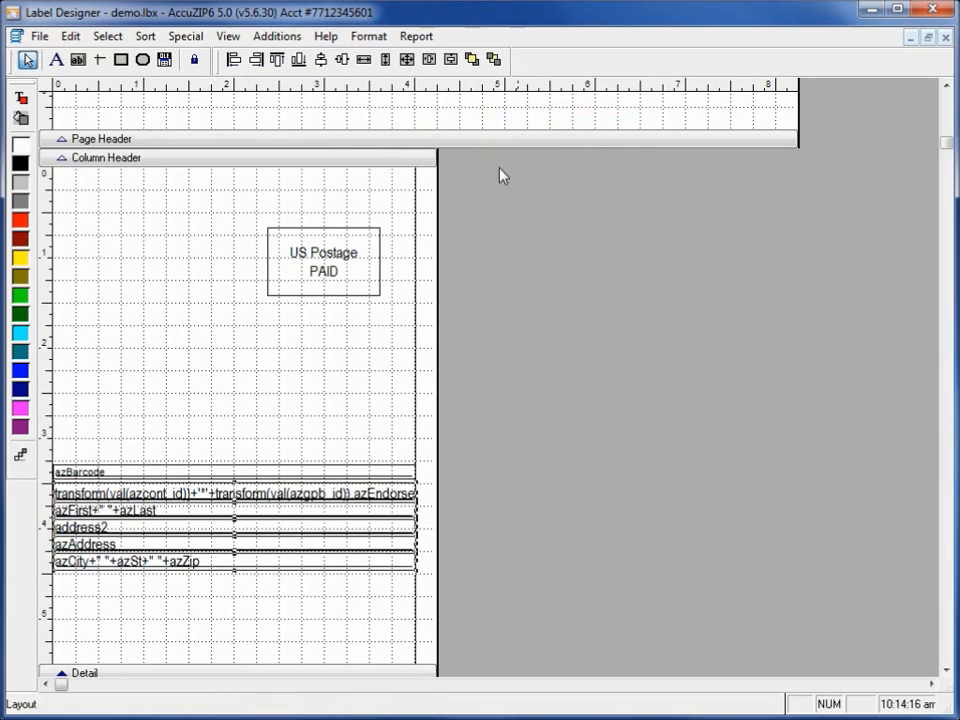